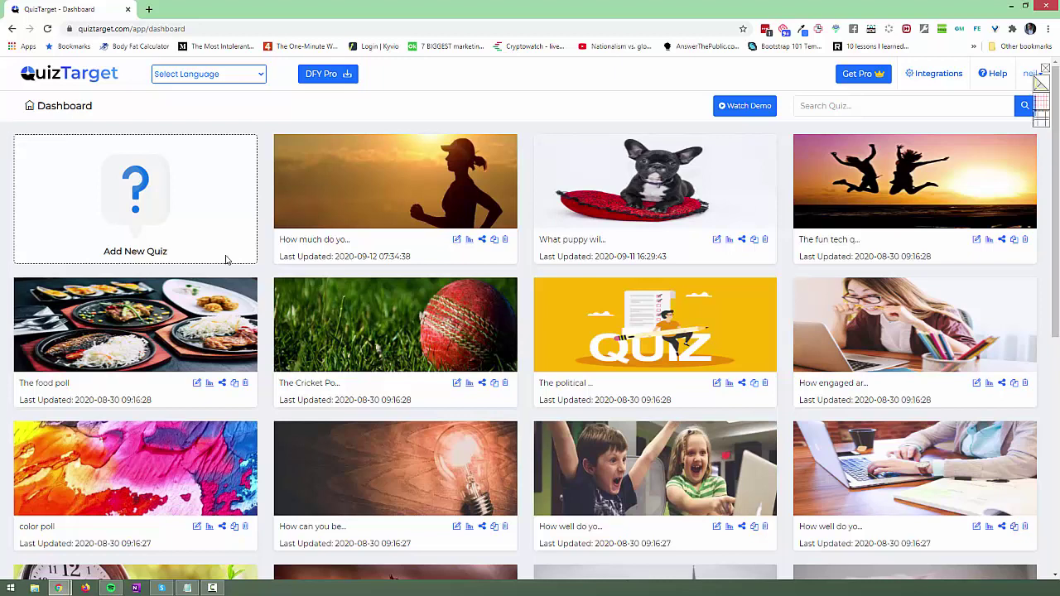
Browse the quizzes on the dashboard, briefly play the QuizTarget demo video and close it.
scroll(782, 248, "down", 5)
scroll(563, 414, "up", 10)
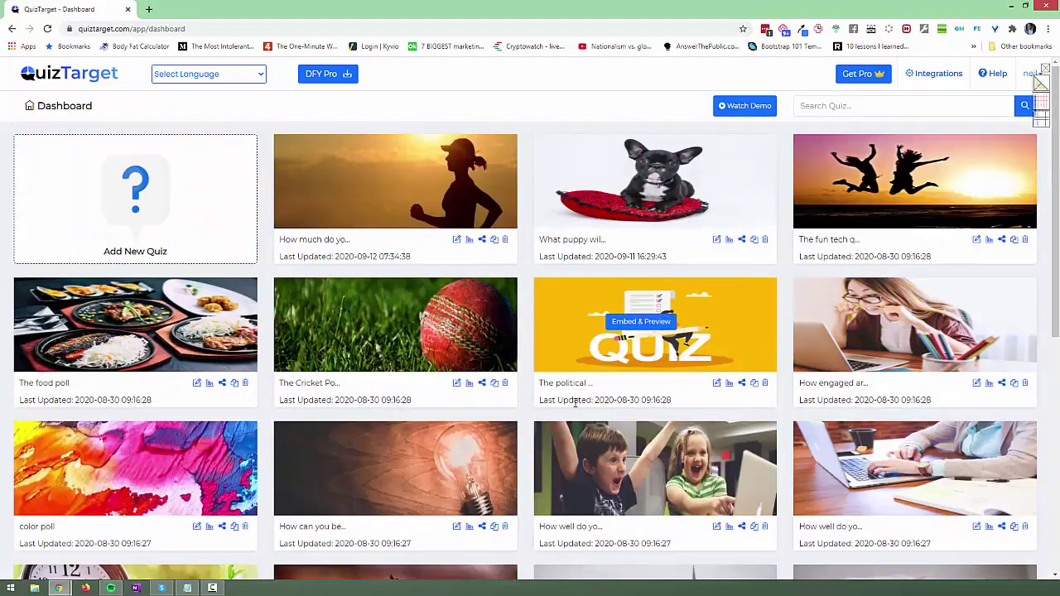
scroll(542, 423, "down", 10)
scroll(526, 430, "up", 10)
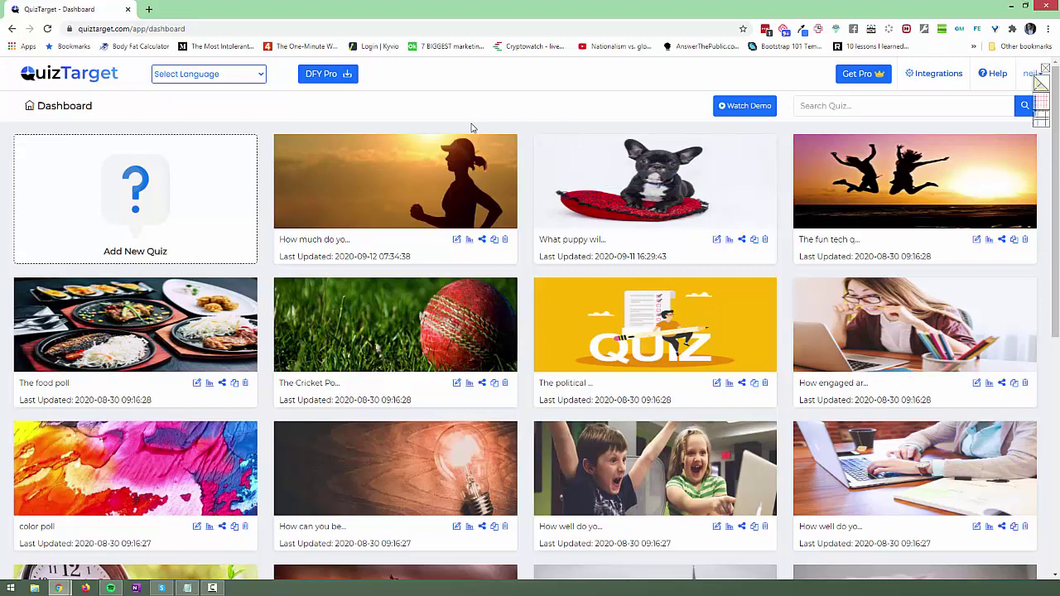
left_click(746, 107)
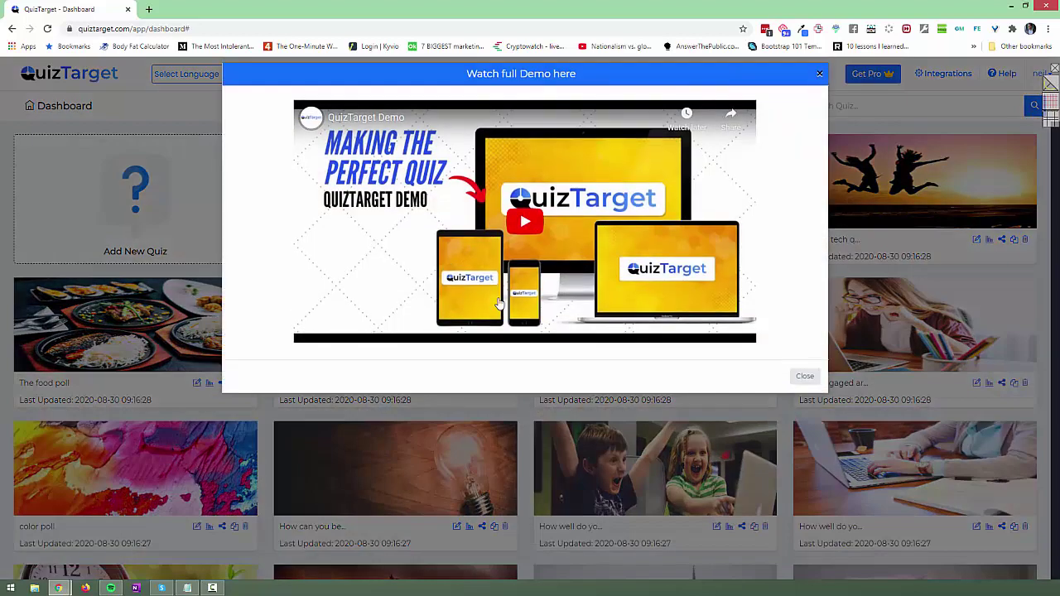
left_click(540, 235)
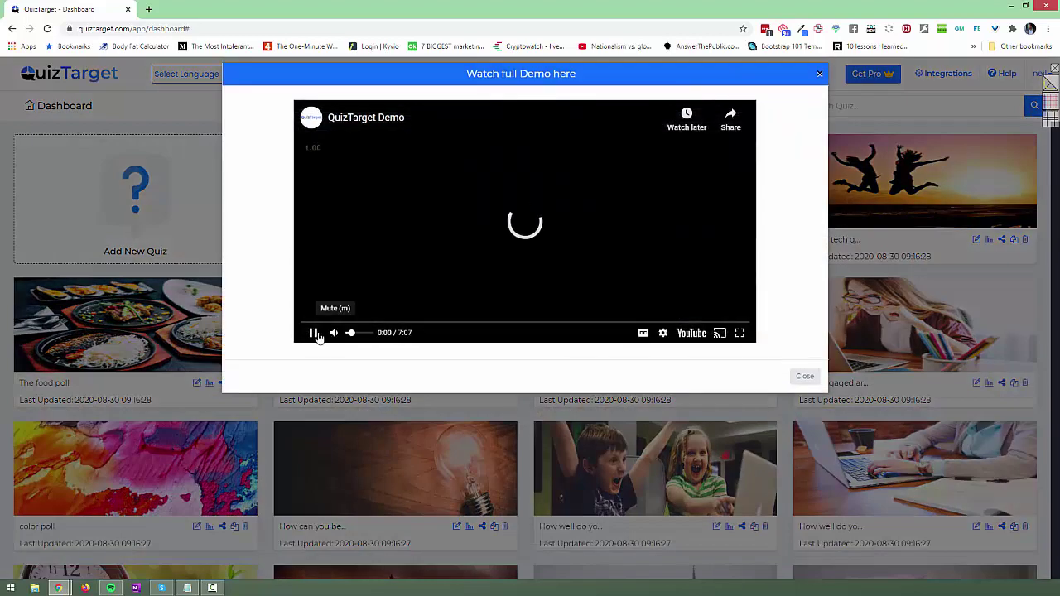
left_click(499, 314)
left_click(820, 74)
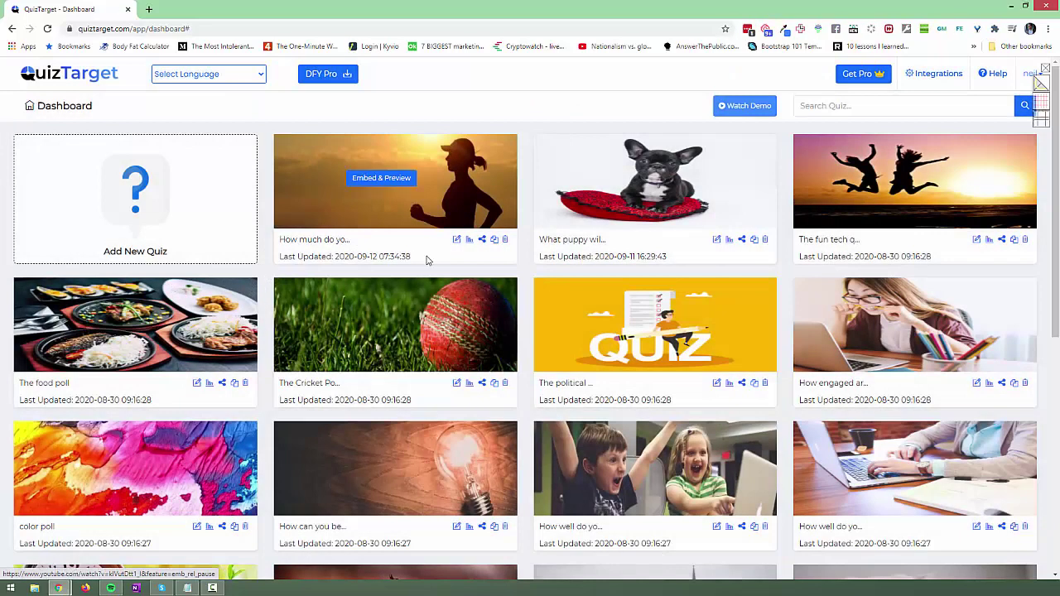
Open the "What puppy will suit you the best?" quiz for editing and move all five Result nodes farther away from Lead Form 1.
left_click(717, 240)
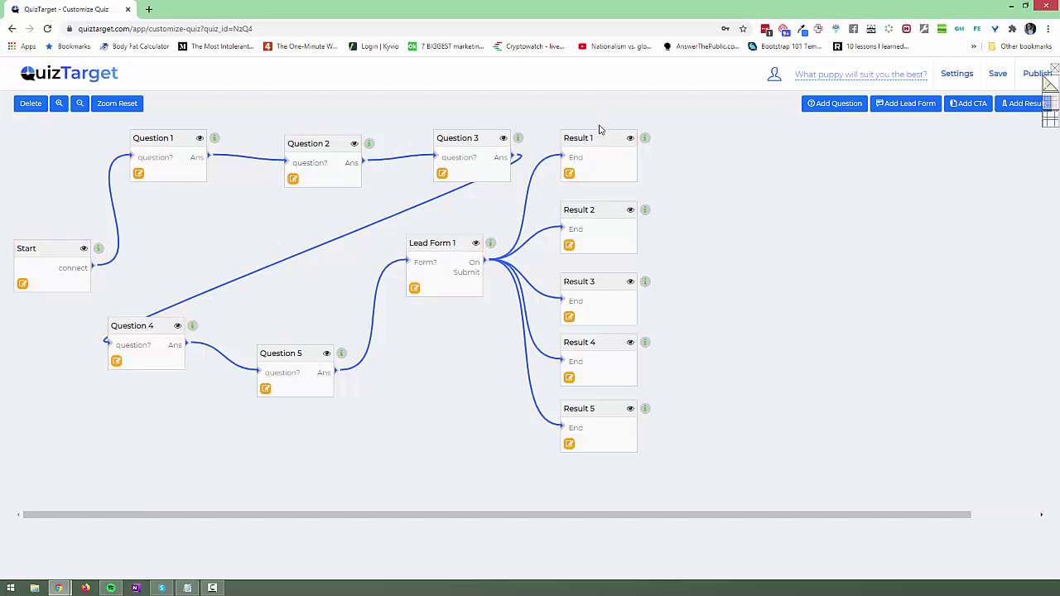
left_click_drag(596, 137, 800, 133)
left_click_drag(613, 210, 817, 204)
left_click_drag(604, 281, 802, 265)
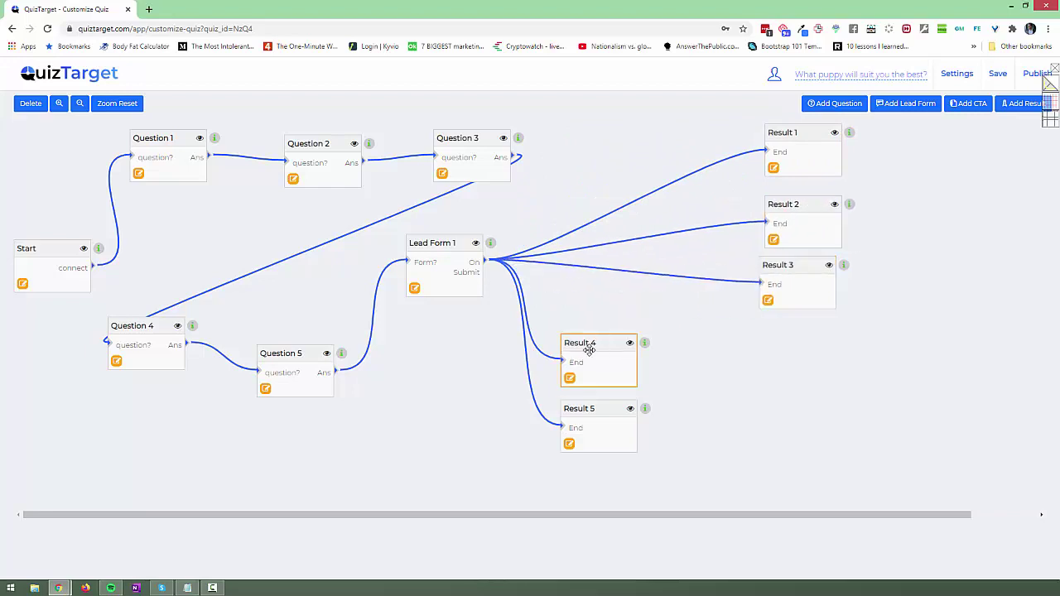
left_click_drag(591, 344, 791, 338)
left_click_drag(610, 408, 812, 404)
Rearrange the Question 2, 3, 4 and 5 nodes into one horizontal row following Question 1.
left_click(141, 164)
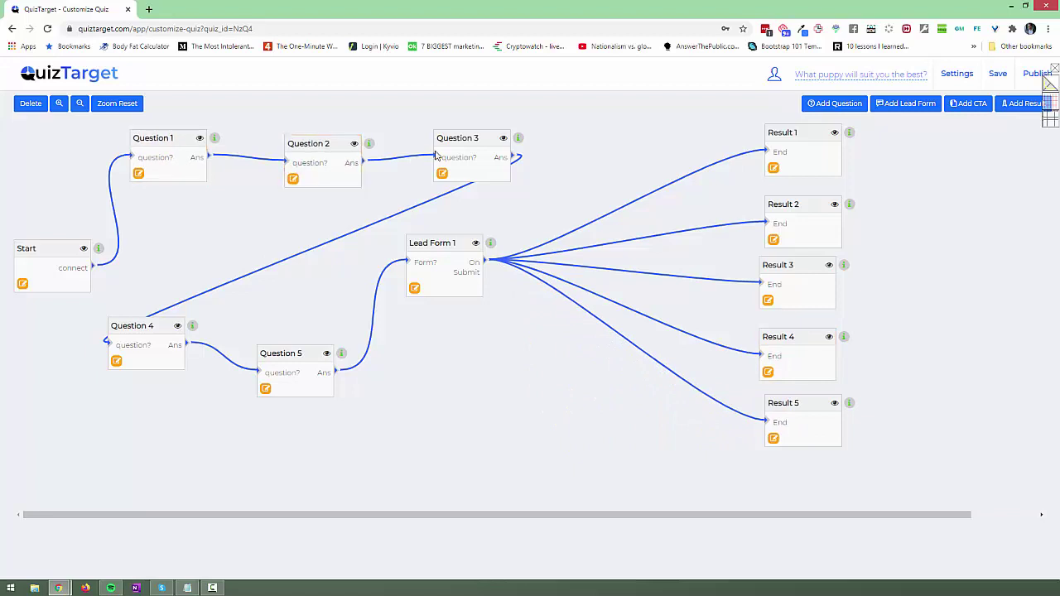
left_click_drag(130, 319, 555, 136)
left_click(299, 142)
left_click_drag(334, 143, 308, 136)
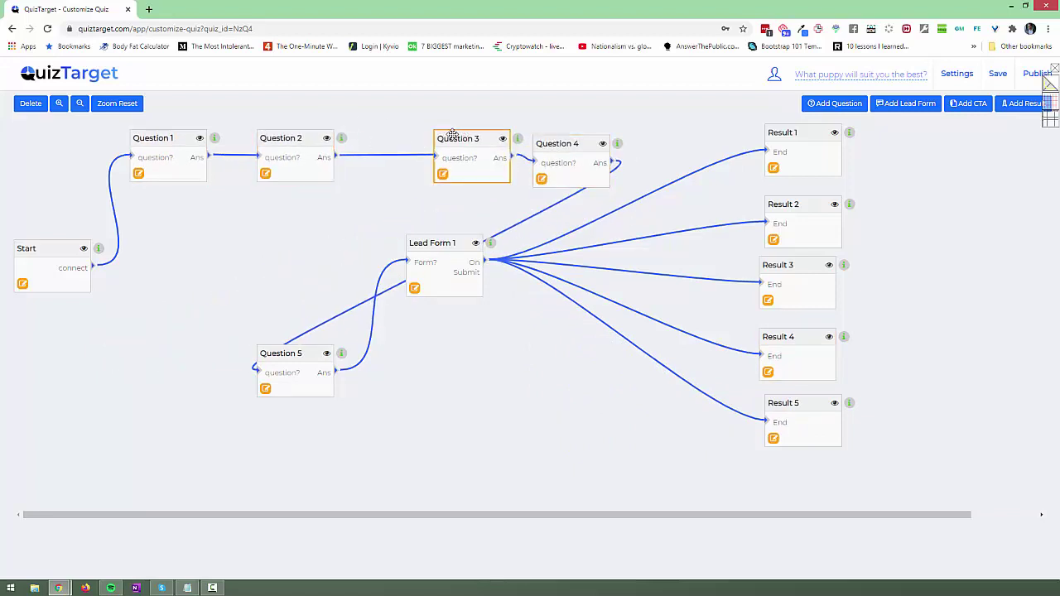
left_click_drag(457, 138, 391, 138)
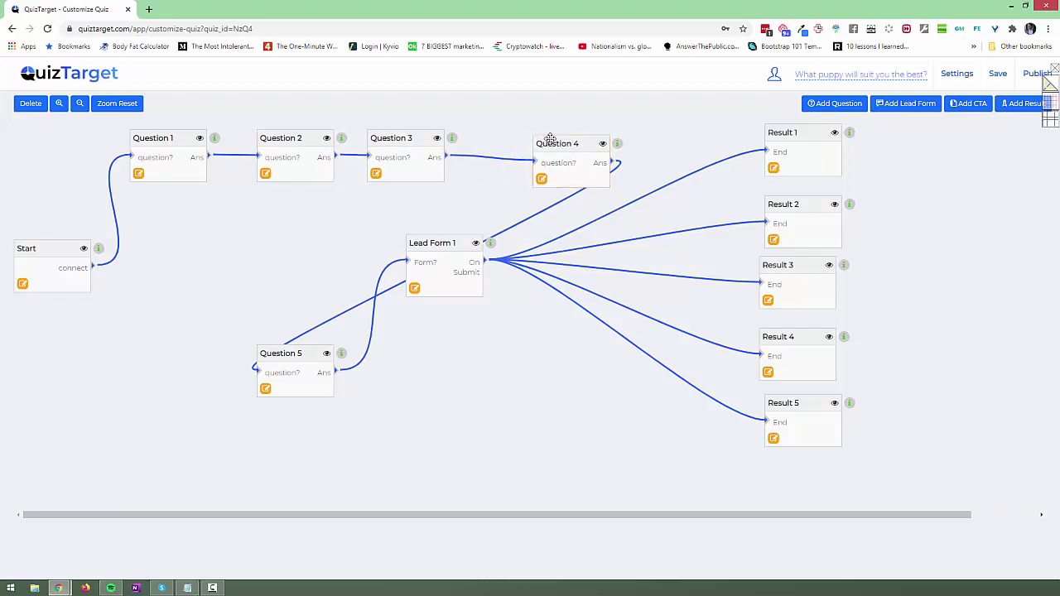
left_click_drag(559, 141, 509, 134)
left_click_drag(304, 349, 657, 123)
Move the Lead Form 1 node below Question 5 and align Result 5 and Result 3 with their neighbouring nodes.
left_click(458, 245)
left_click_drag(458, 246, 630, 374)
left_click_drag(790, 396, 786, 399)
mouse_move(790, 277)
left_mouse_down()
mouse_move(800, 218)
mouse_move(795, 276)
left_mouse_up()
Review Question 1's content and its answer-to-result correlations, and close the question editor.
left_click(148, 178)
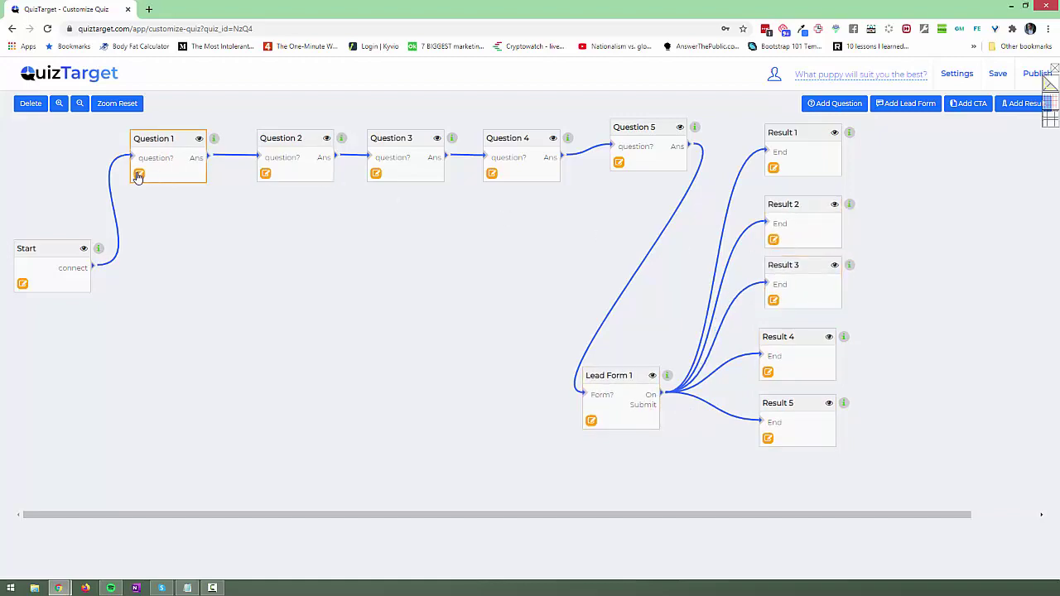
left_click(138, 176)
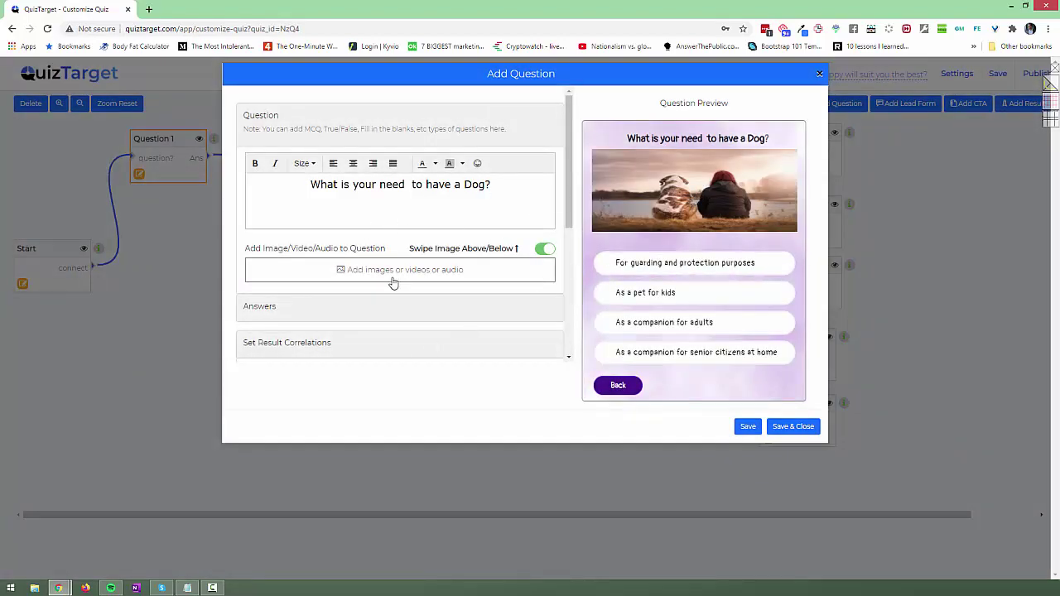
scroll(525, 286, "down", 3)
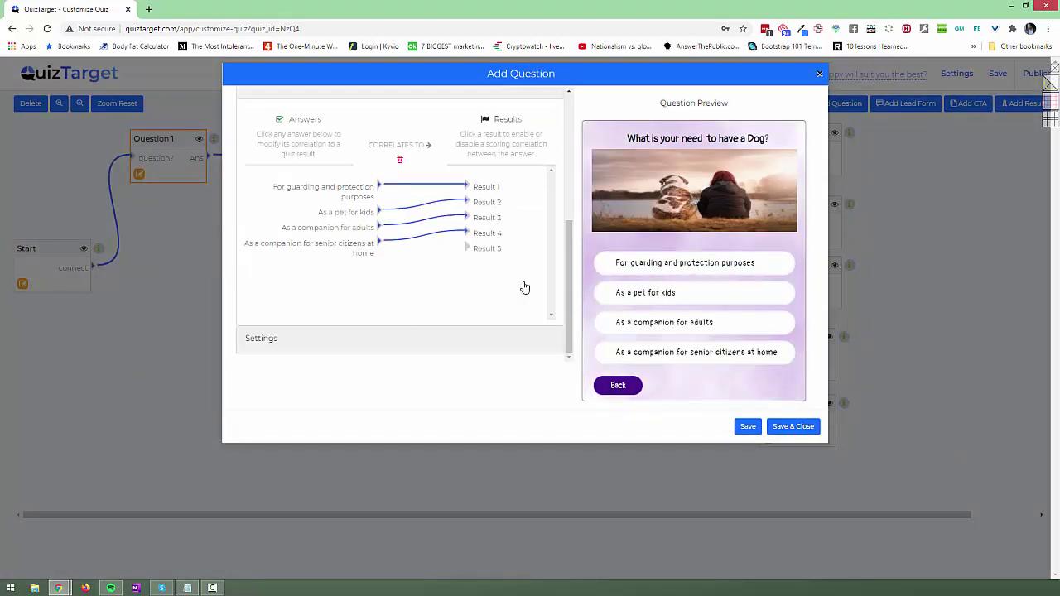
left_click_drag(565, 292, 559, 245)
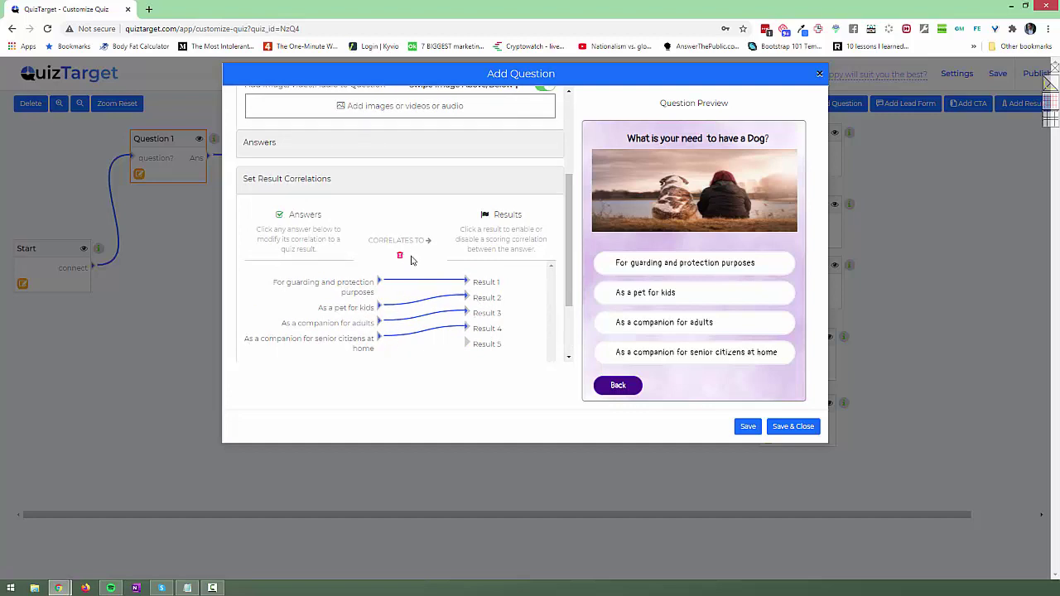
left_click(748, 426)
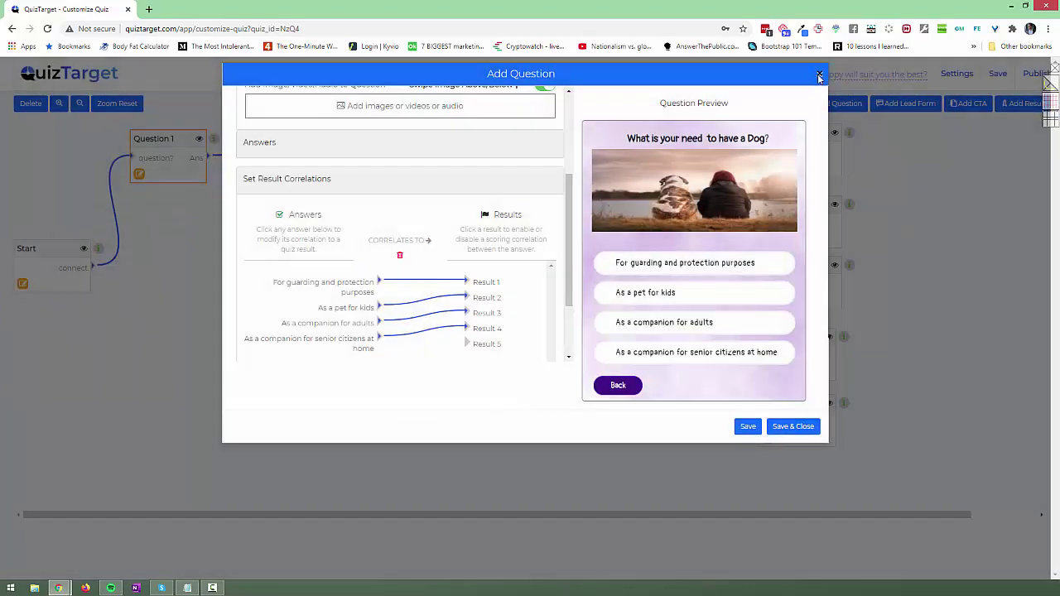
left_click(819, 75)
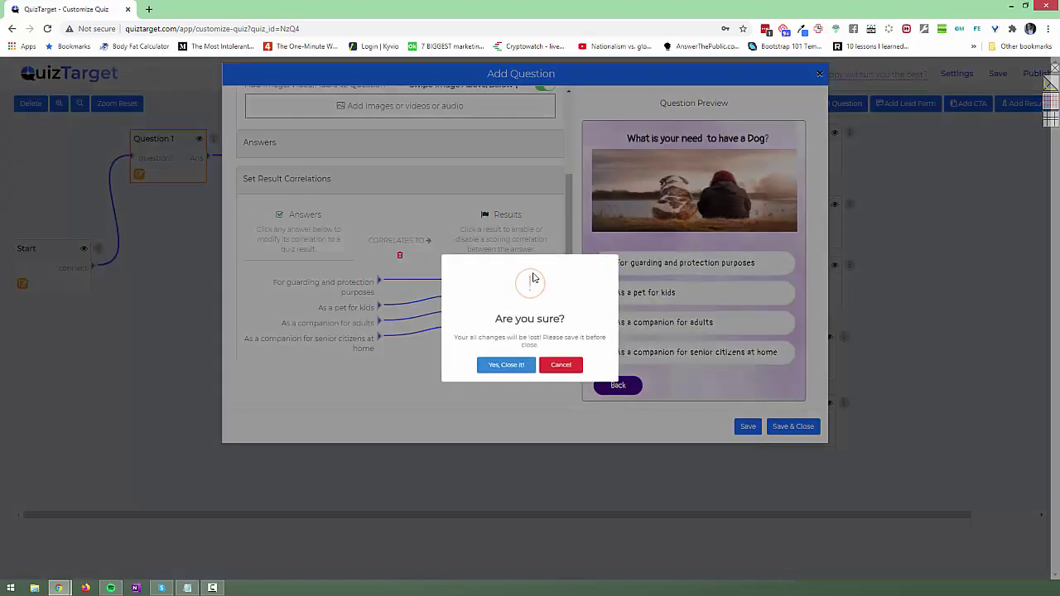
left_click(507, 364)
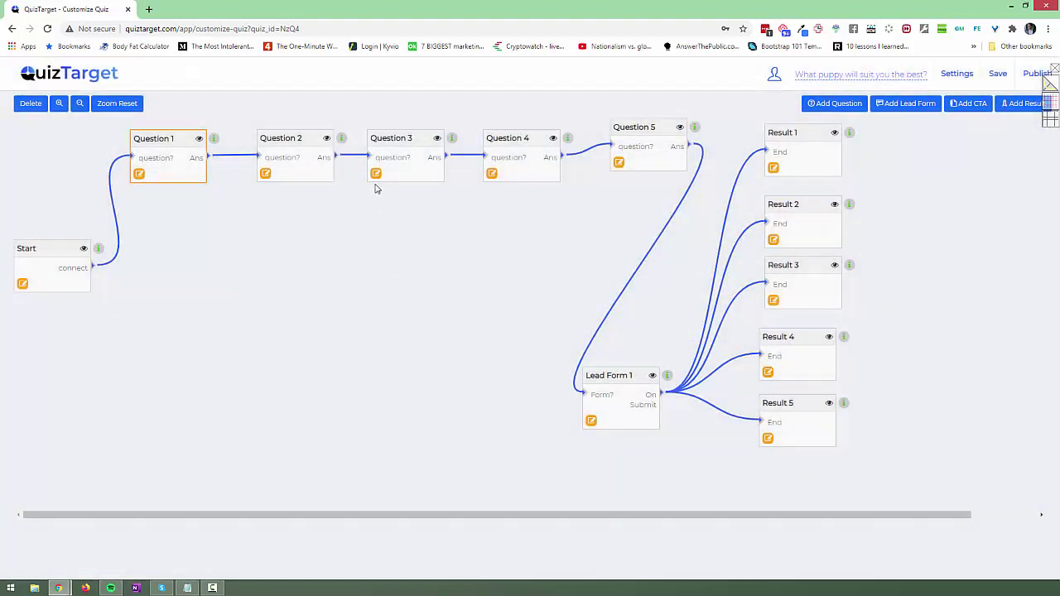
Check how Question 3's home location answers correlate to the results, and close the editor without changes.
left_click(377, 175)
scroll(480, 303, "down", 3)
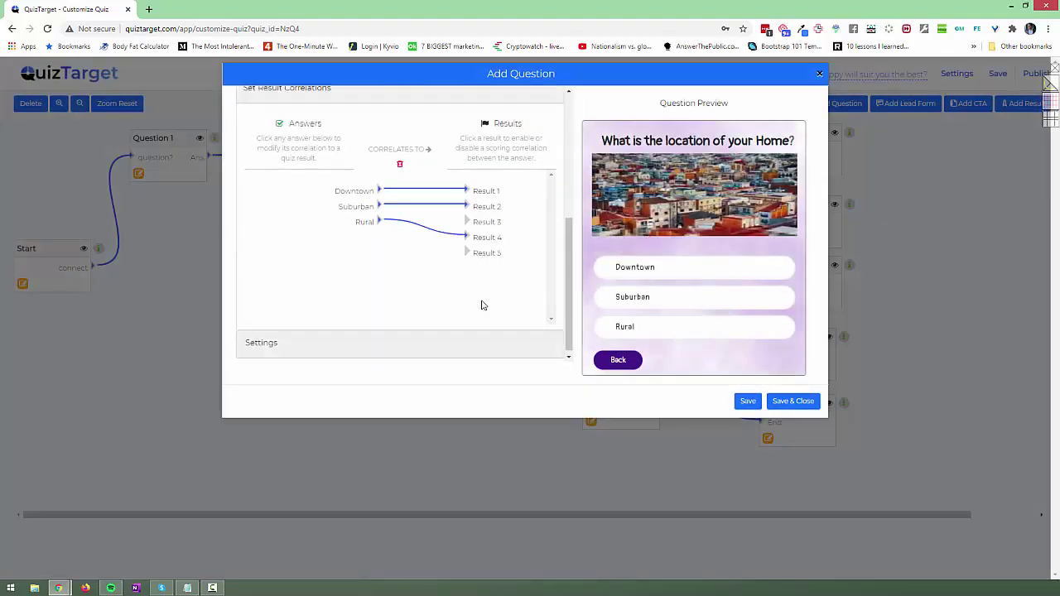
left_click(818, 77)
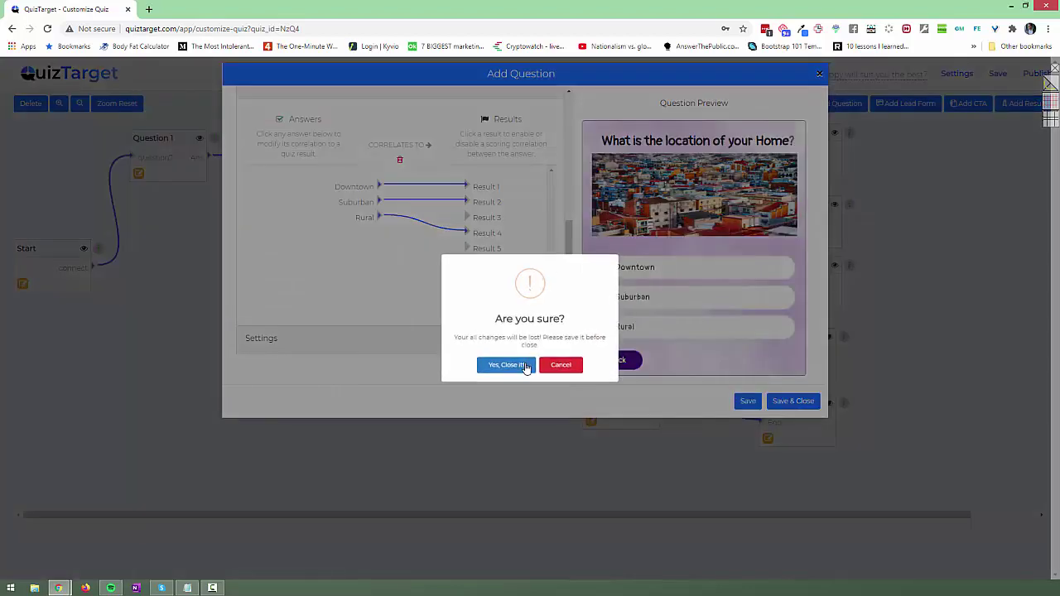
left_click(521, 365)
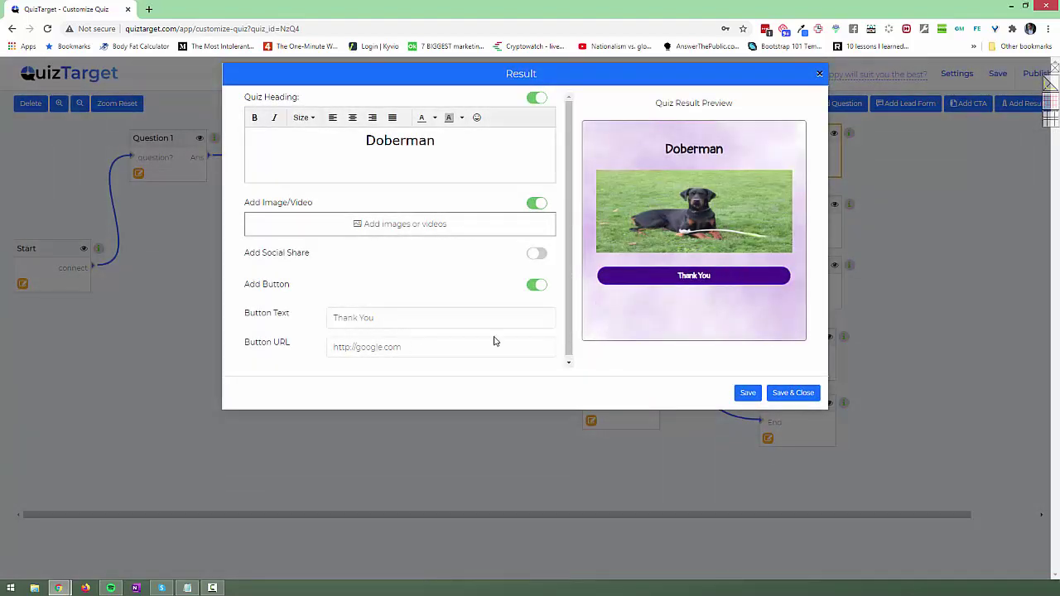
Inspect the button URL setting of the Doberman result and close the result editor without changes.
left_click(461, 346)
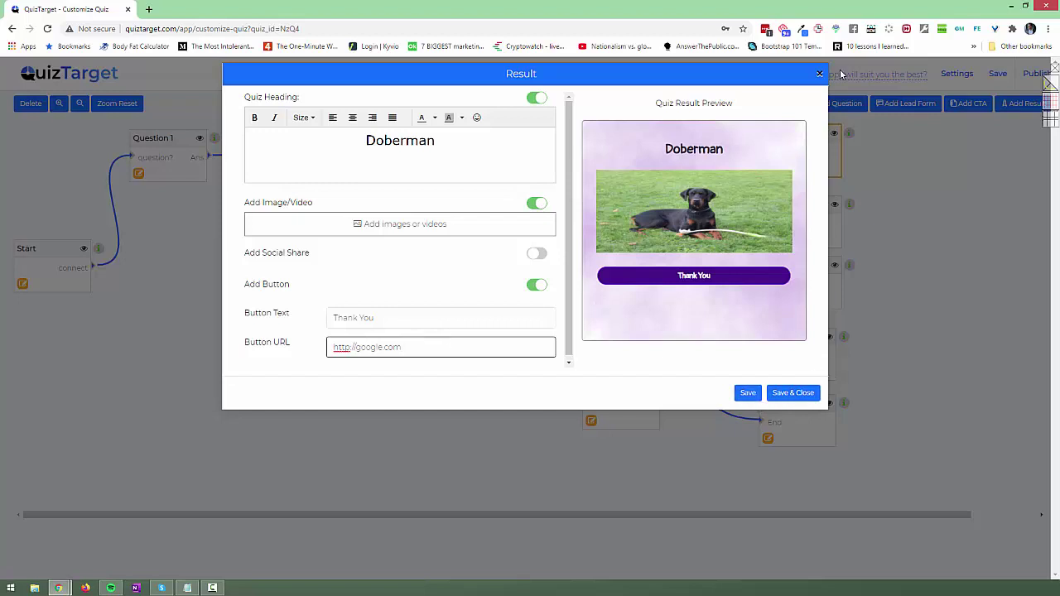
left_click(822, 76)
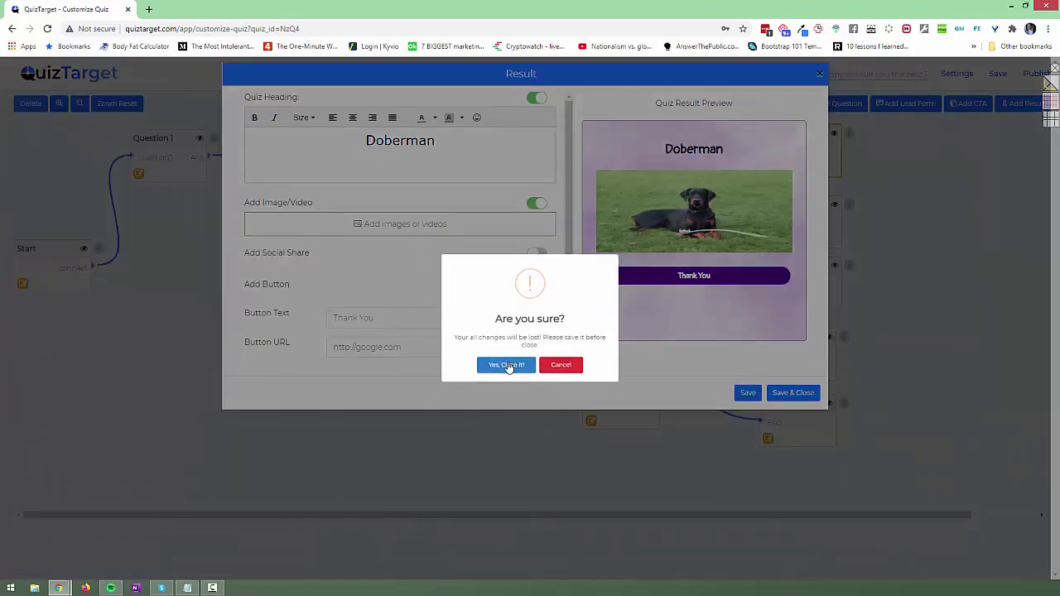
left_click(505, 366)
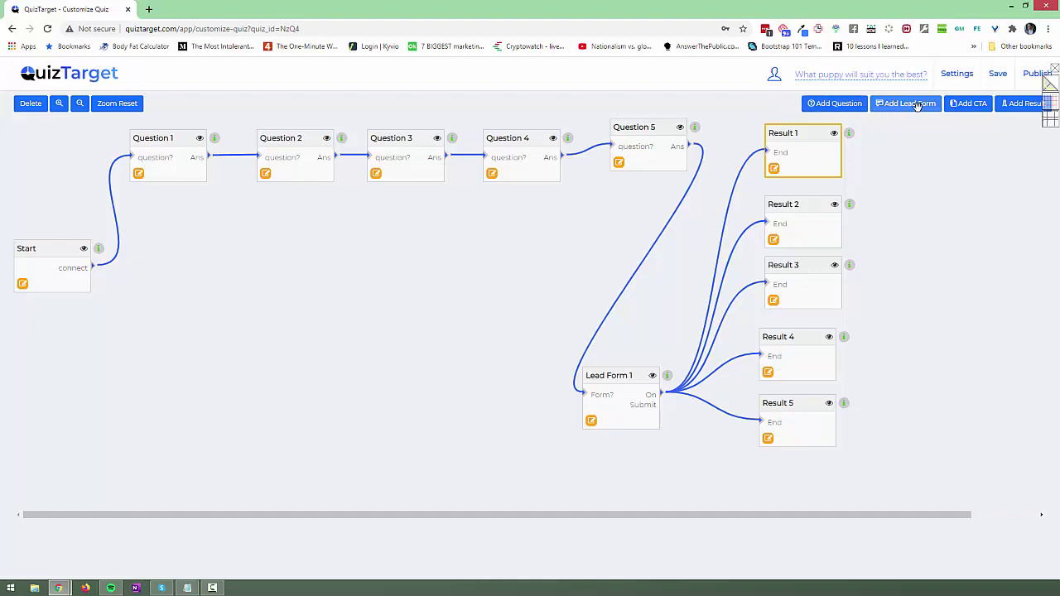
Add a CTA Window node, place it in the empty area before Lead Form 1, and save its default "Thank You..." content.
left_click(964, 104)
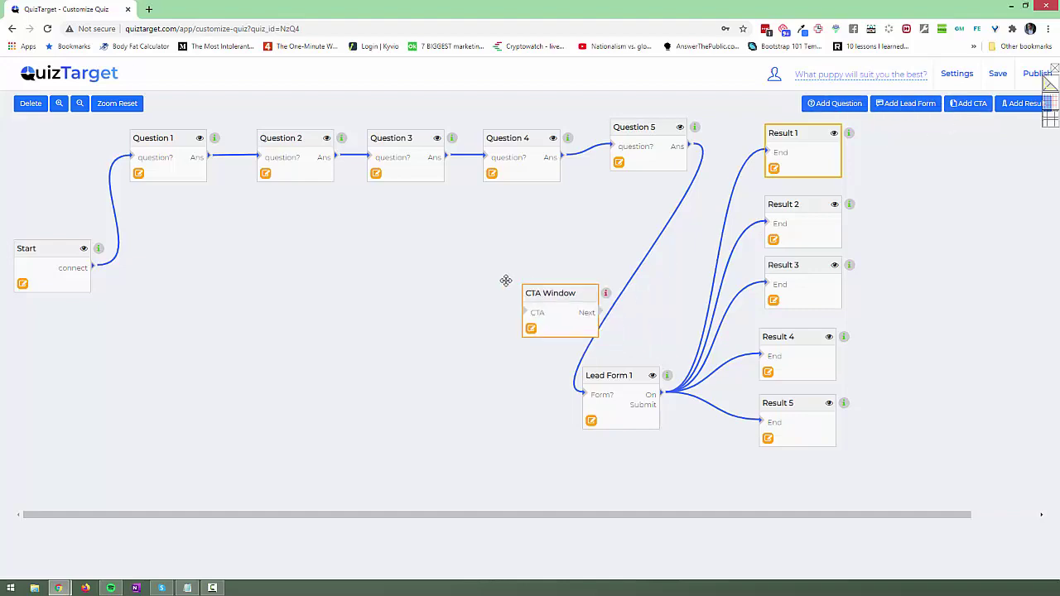
left_click_drag(494, 278, 451, 278)
left_click(459, 322)
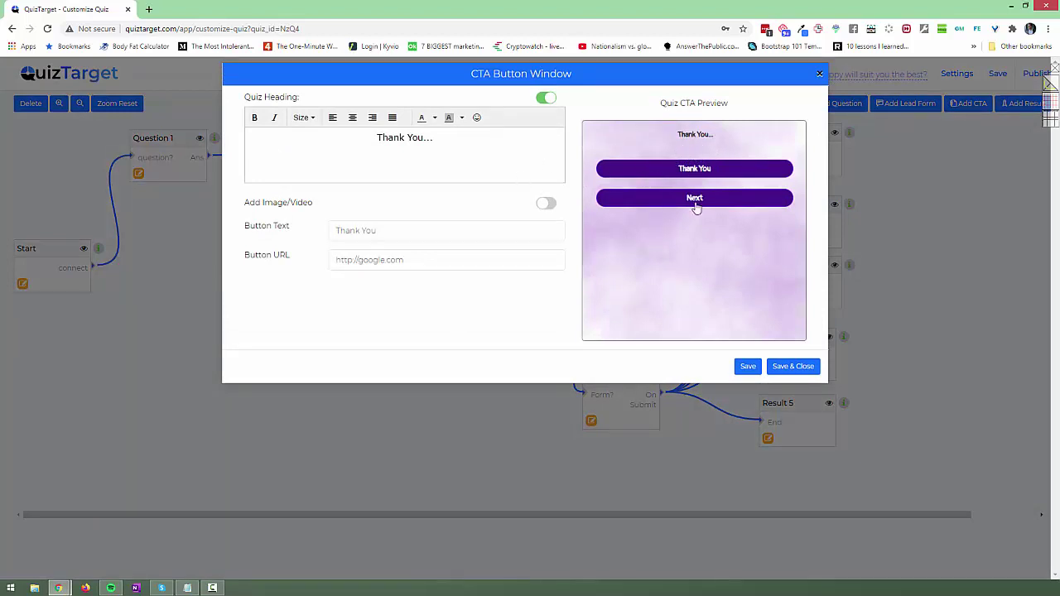
left_click(737, 366)
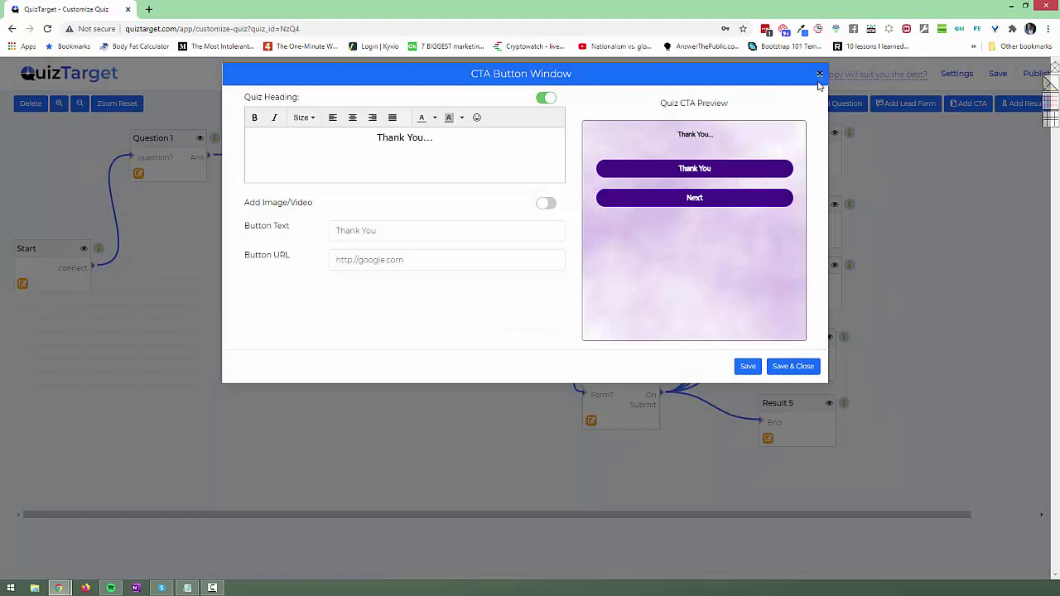
left_click(819, 75)
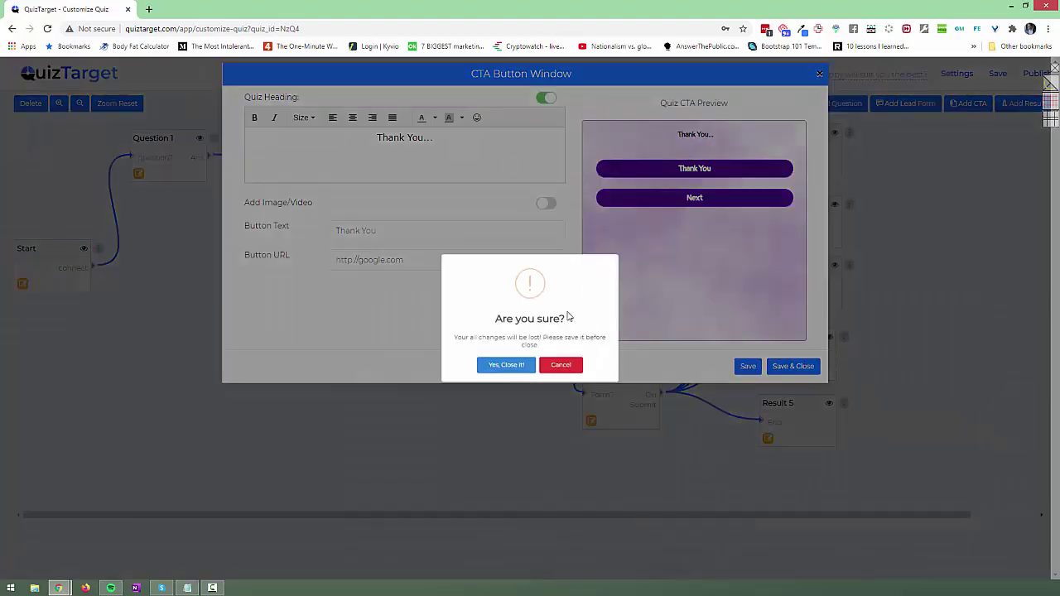
left_click(503, 363)
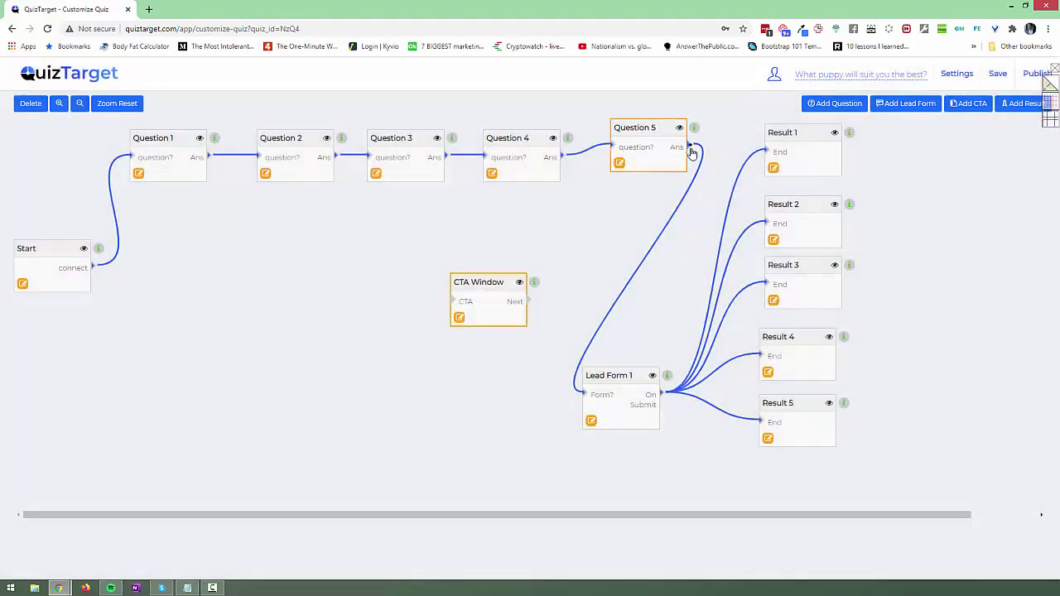
Connect Question 5's answer output to the CTA Window's input and select the existing link from Question 5 to Lead Form 1.
left_click_drag(690, 148, 450, 300)
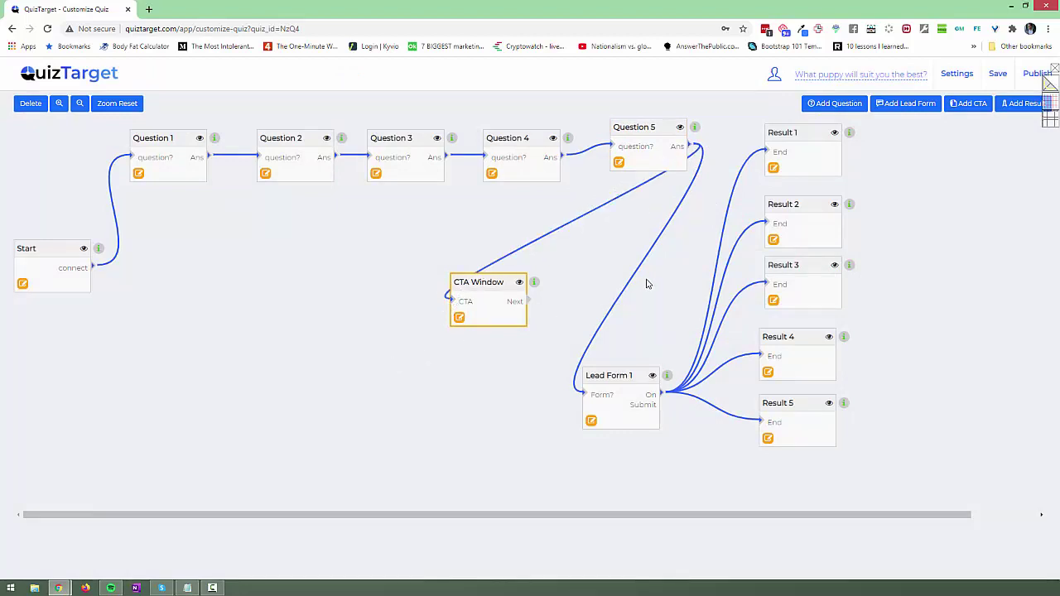
left_click(578, 391)
left_click(696, 177)
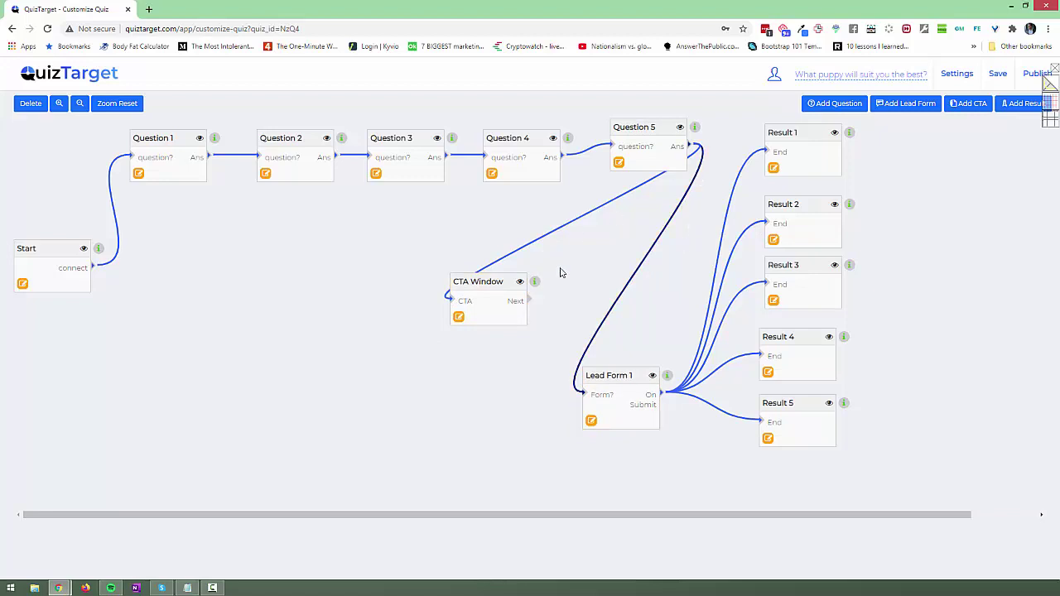
left_click(593, 341)
left_click_drag(649, 318, 585, 394)
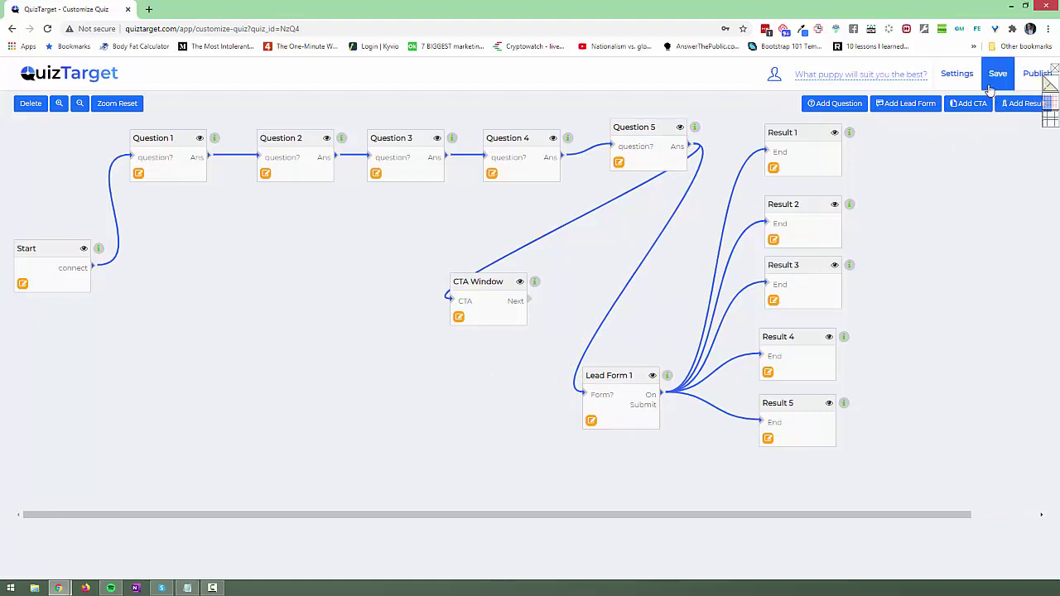
Review the quiz's theme settings for Button, Q & A, Background and Transition Effects, and dismiss the PRO upgrade offer.
left_click(960, 78)
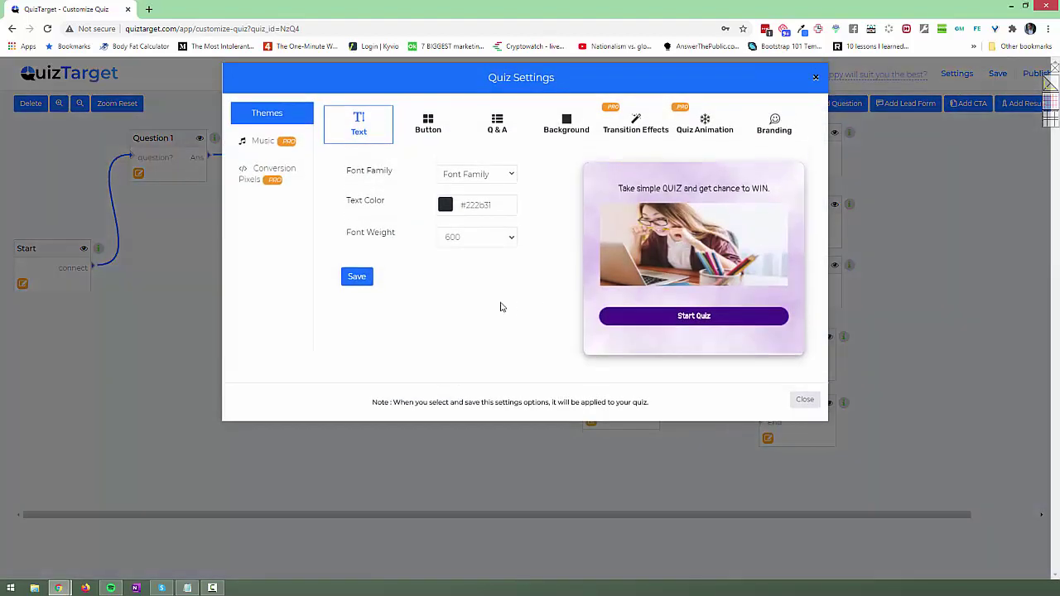
left_click(431, 128)
left_click(491, 131)
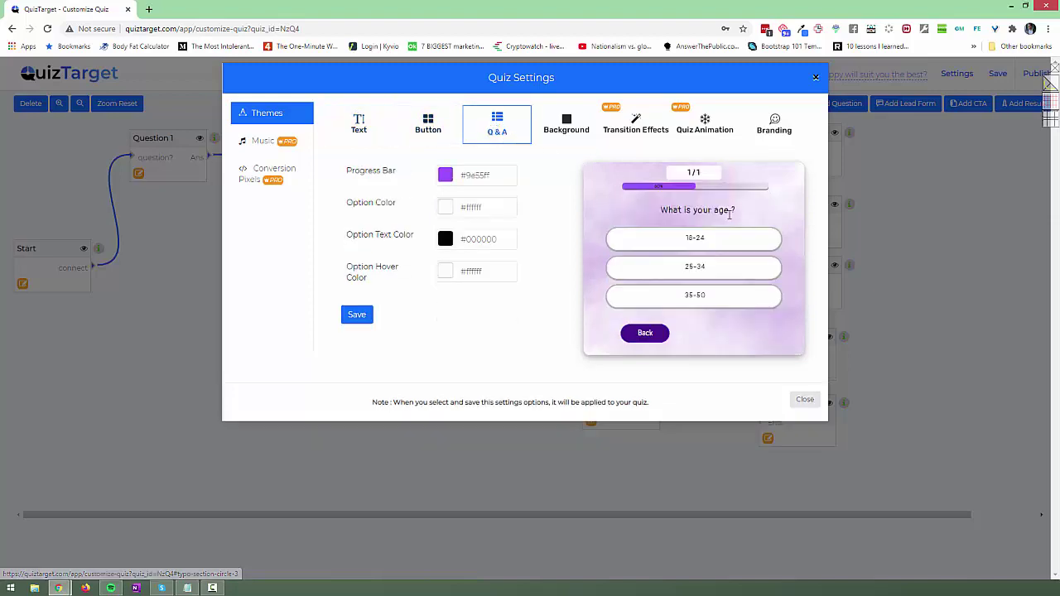
left_click(569, 126)
left_click(625, 131)
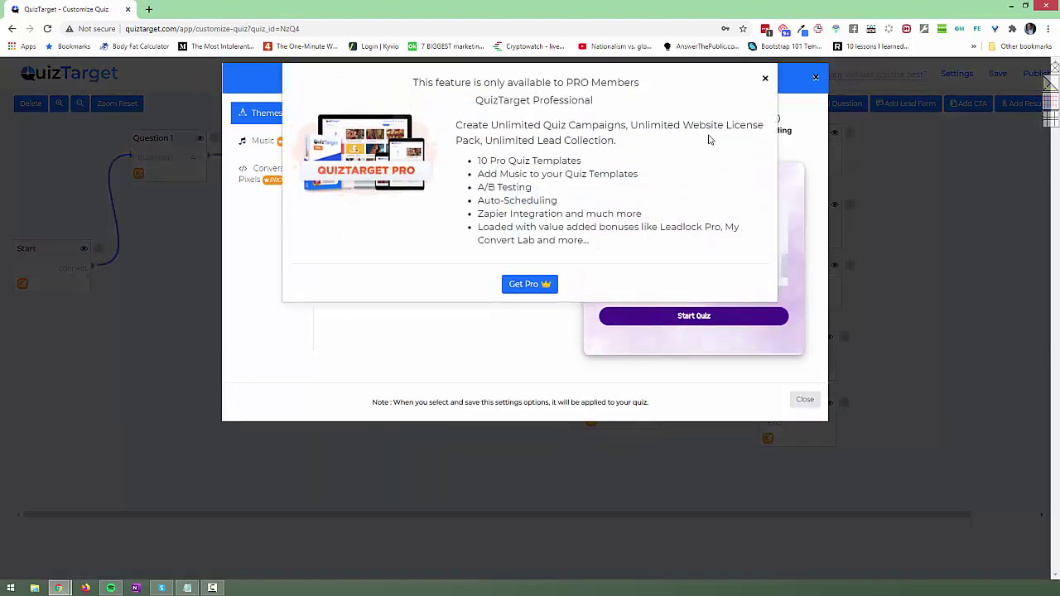
left_click(765, 78)
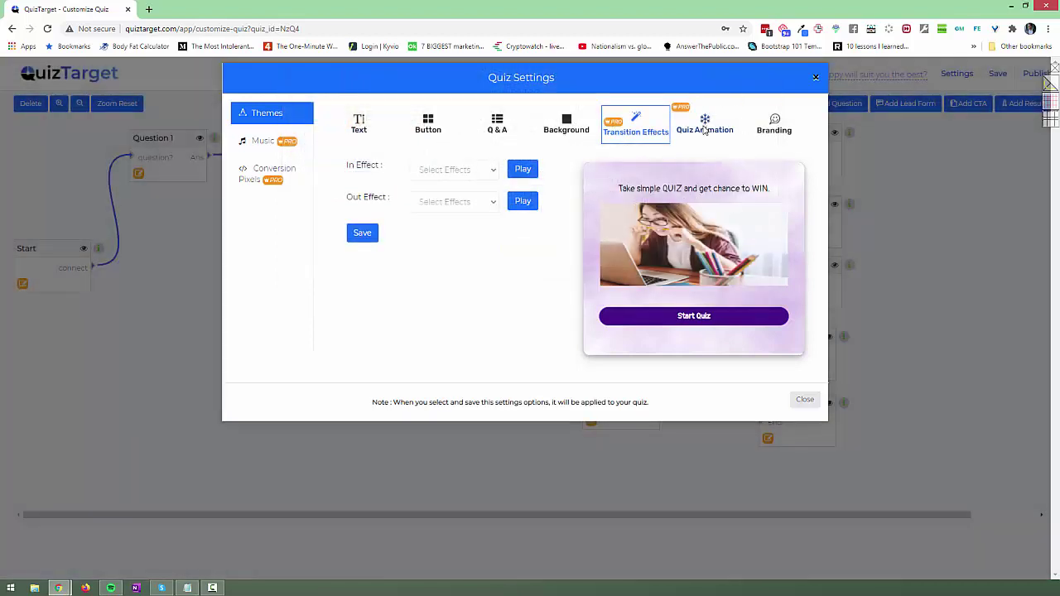
Check the Branding and Conversion Pixels options, and close the quiz settings without changes.
left_click(776, 124)
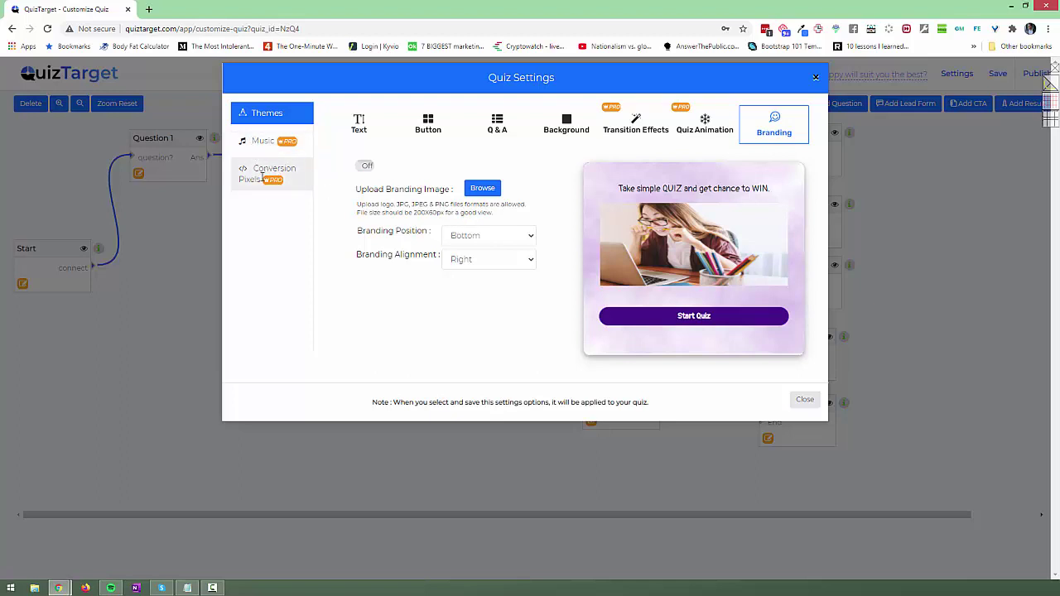
left_click(263, 178)
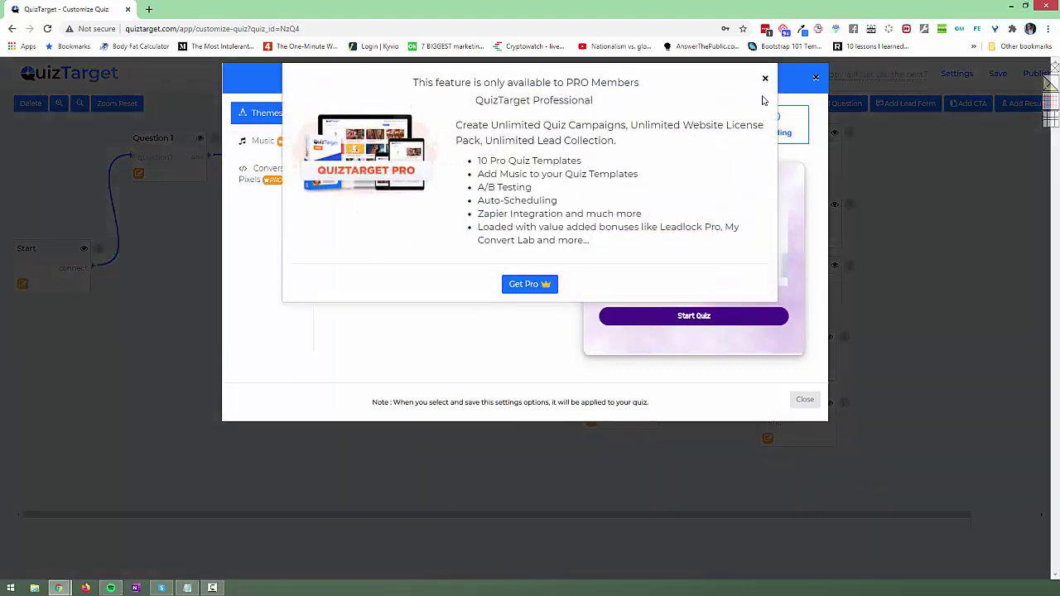
left_click(763, 82)
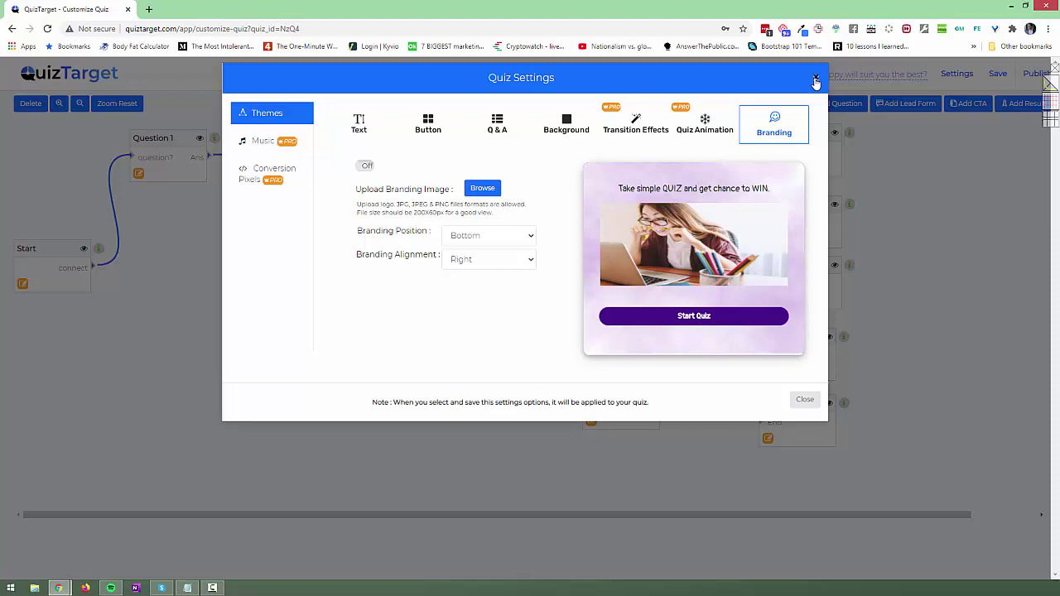
left_click(816, 80)
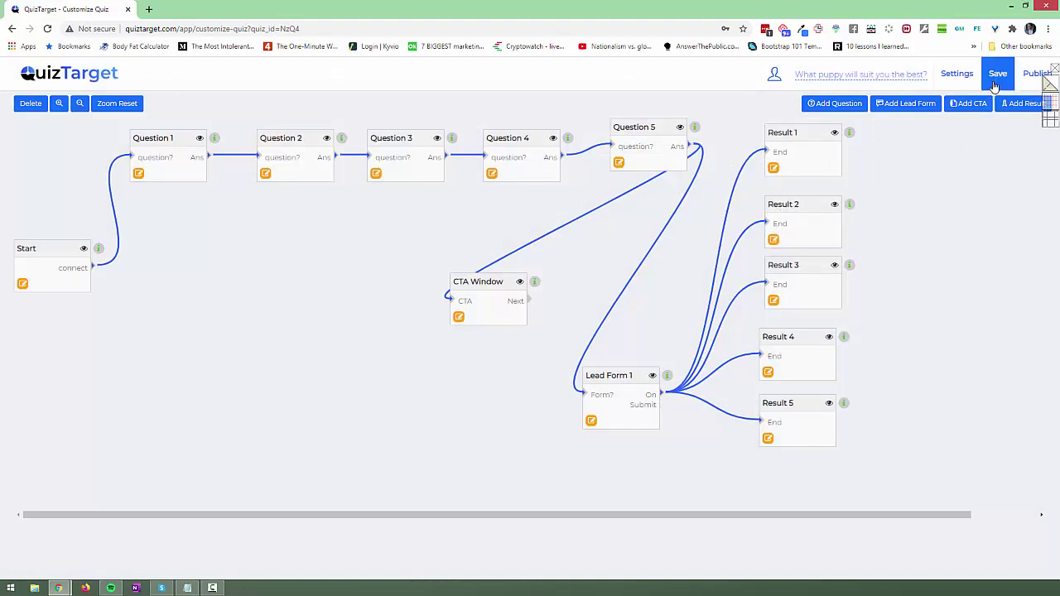
Save the puppy quiz, publish it and open its embed and share options.
left_click(996, 76)
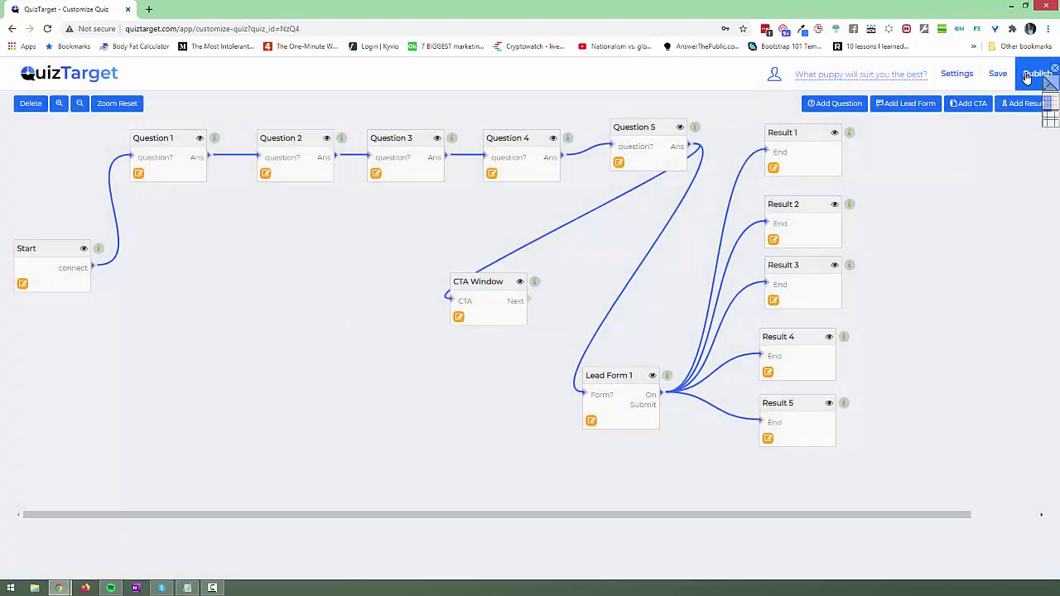
left_click(1034, 74)
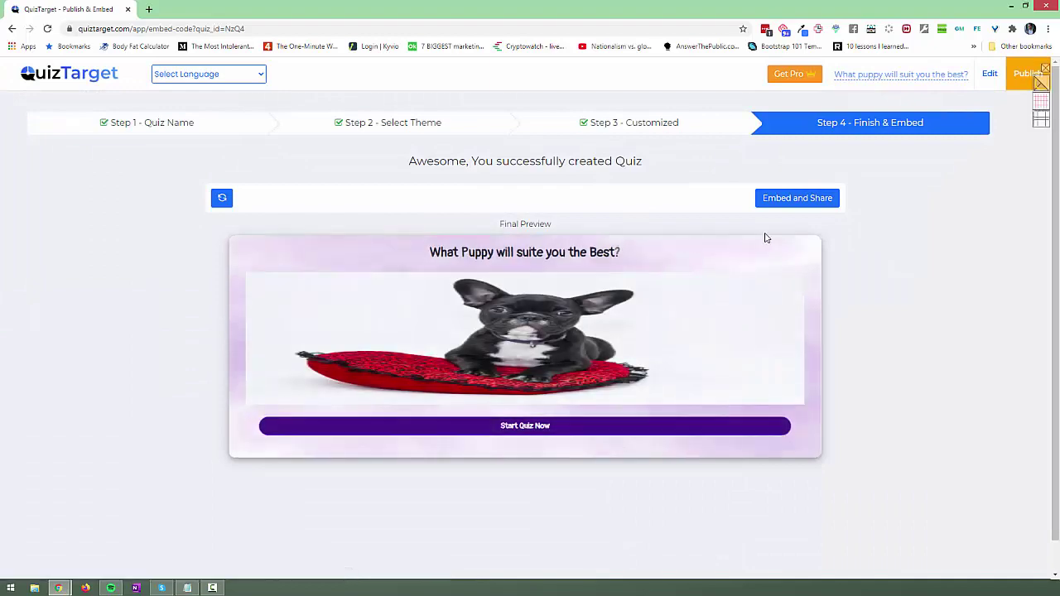
left_click(796, 199)
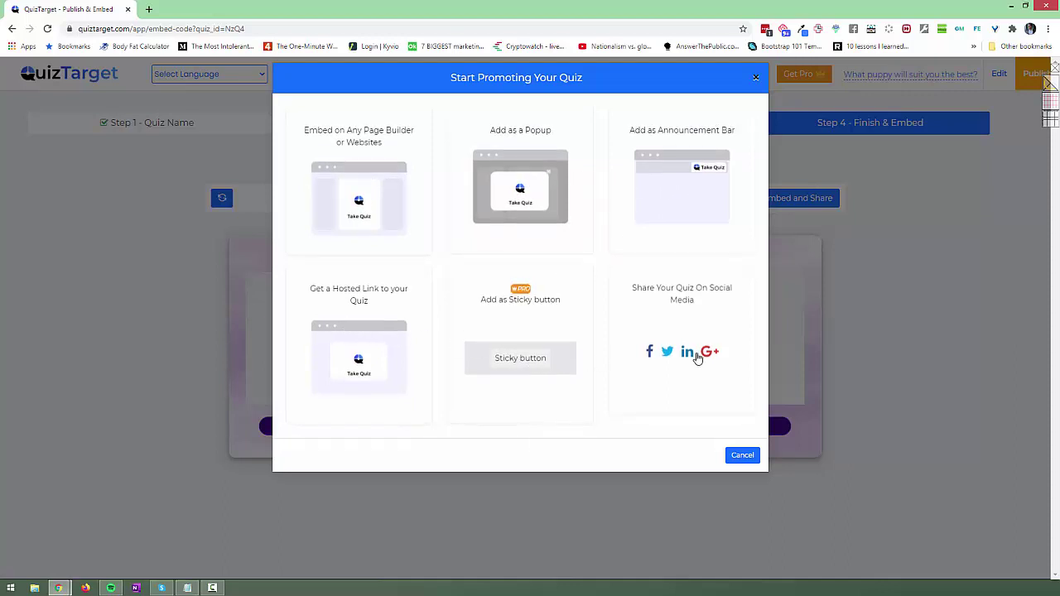
Open the quiz's embed code for page builders or websites and select the whole code.
left_click(377, 198)
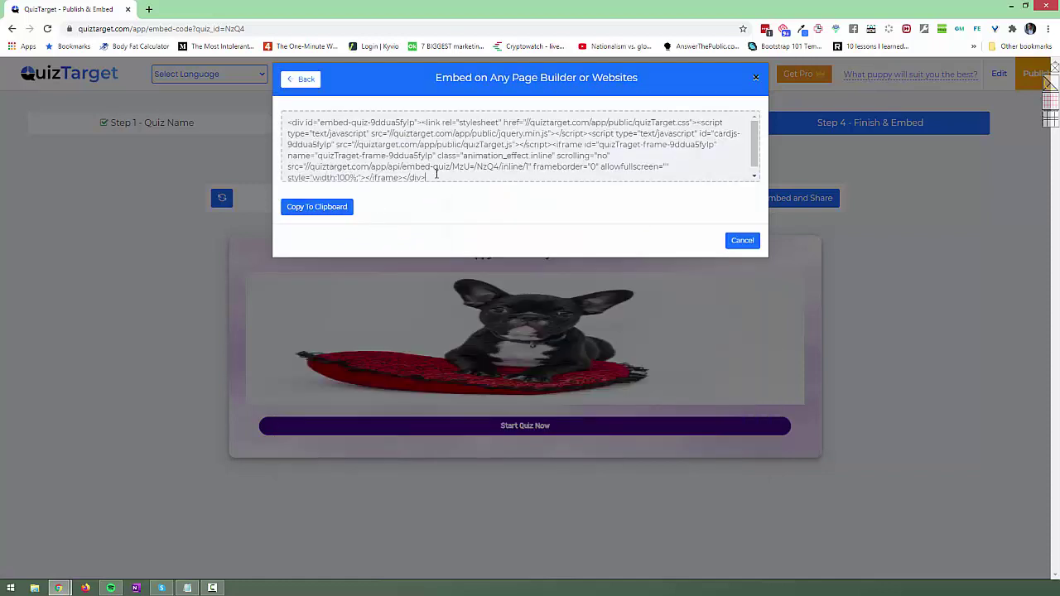
left_click(436, 175)
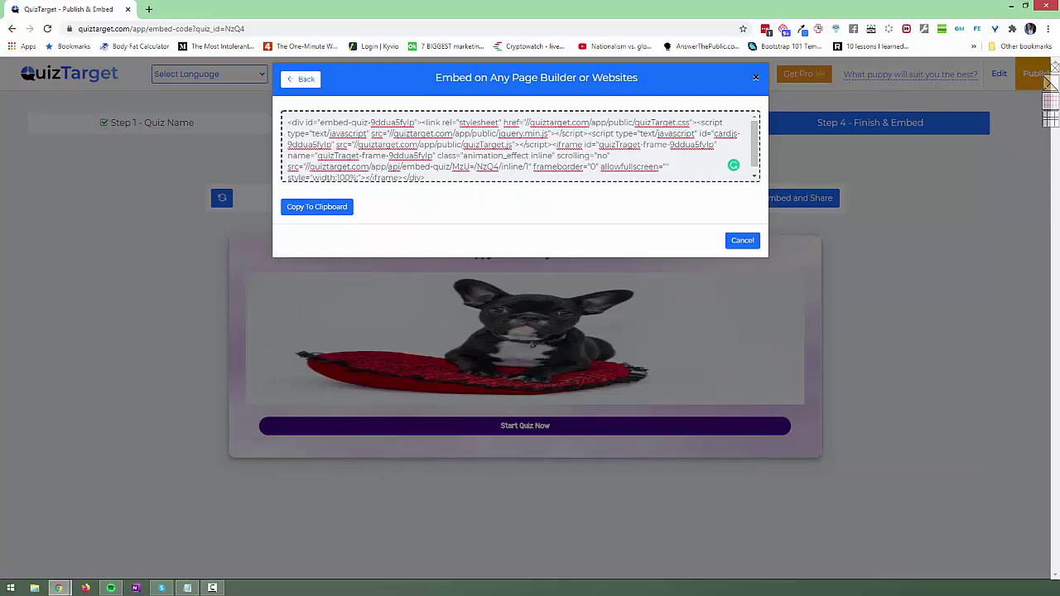
key("ctrl+a")
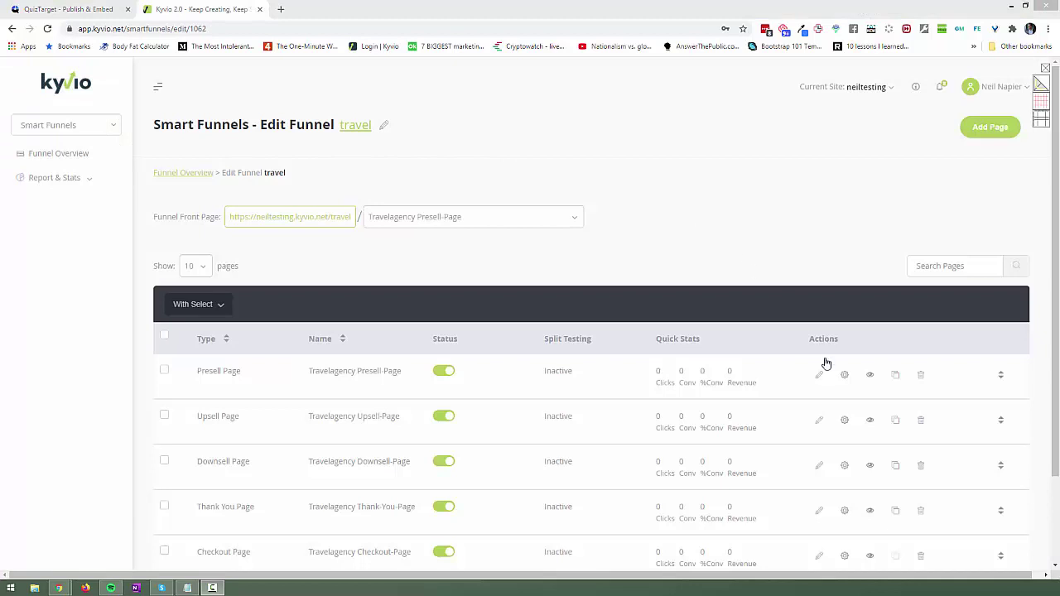
Open the Travelagency Presell-Page in the Kyvio builder and copy the quiz's embed code from QuizTarget for it.
left_click(818, 374)
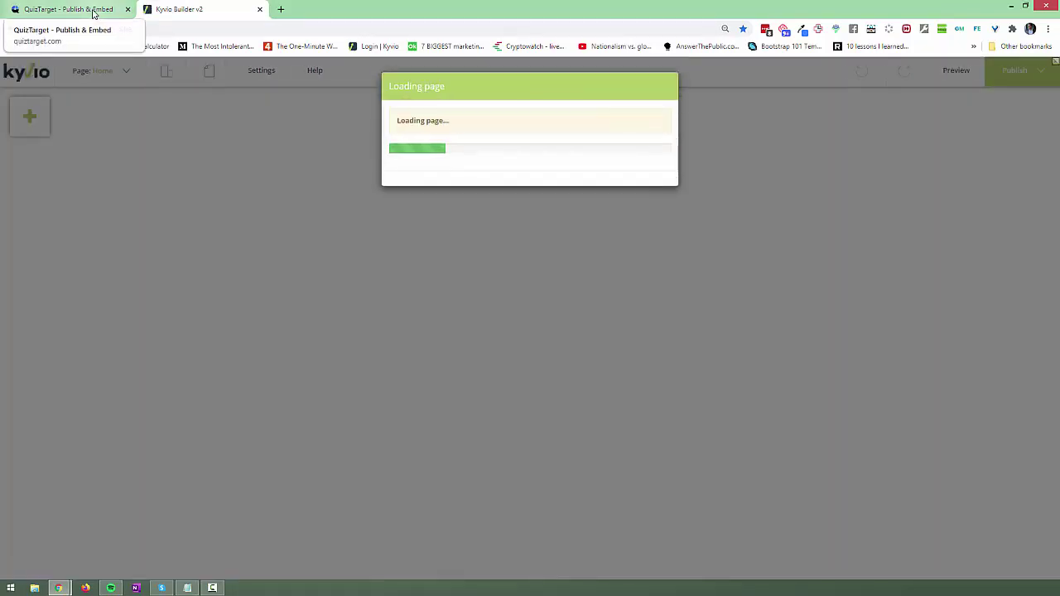
left_click(93, 10)
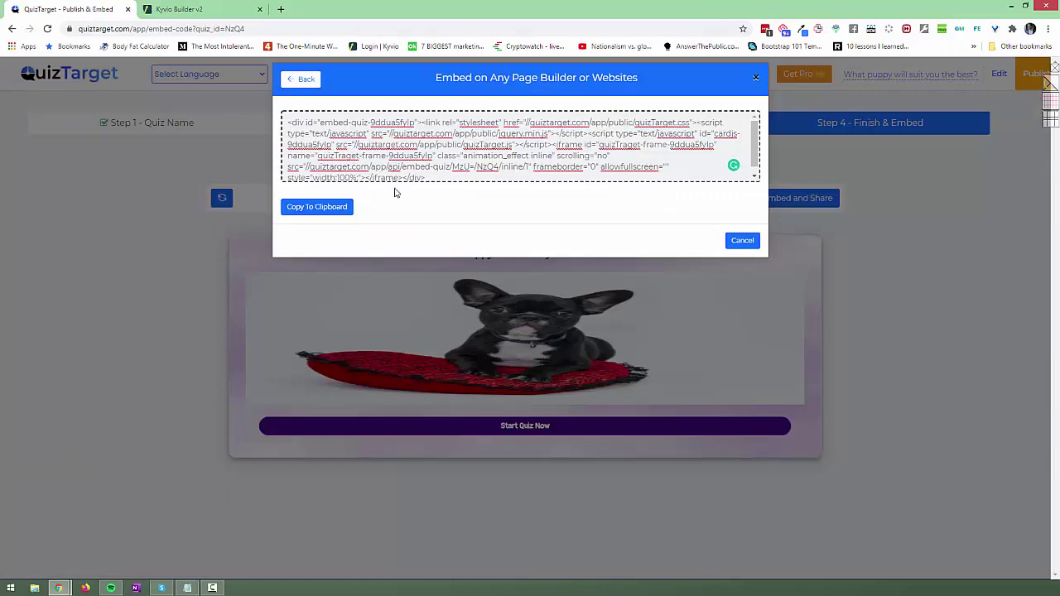
left_click(317, 206)
key("ctrl+Tab")
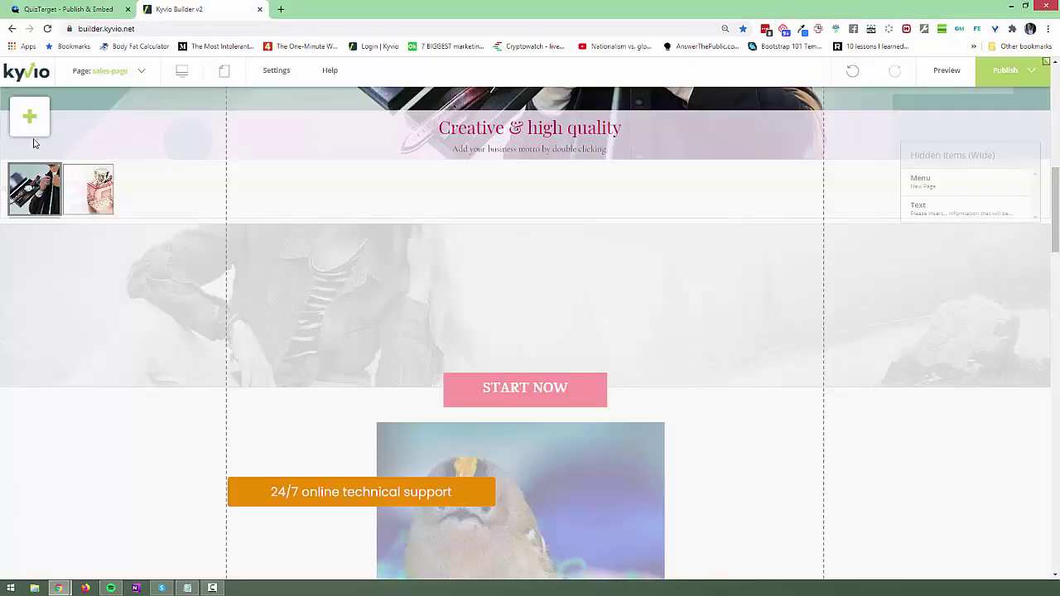
Add a Custom Html item from the advanced elements to the sales page, above the START NOW button.
left_click(30, 122)
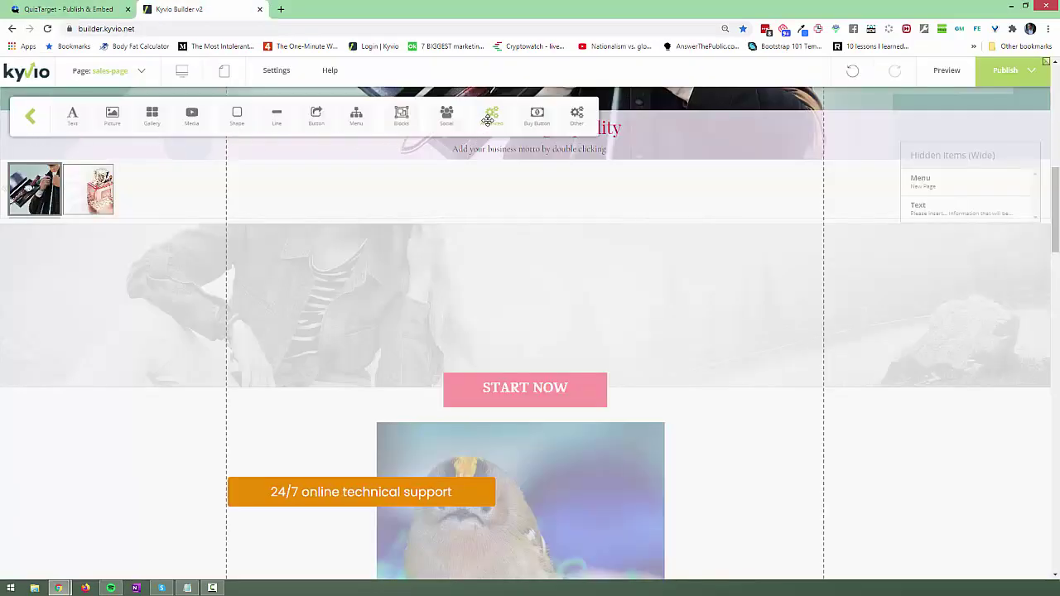
left_click(491, 117)
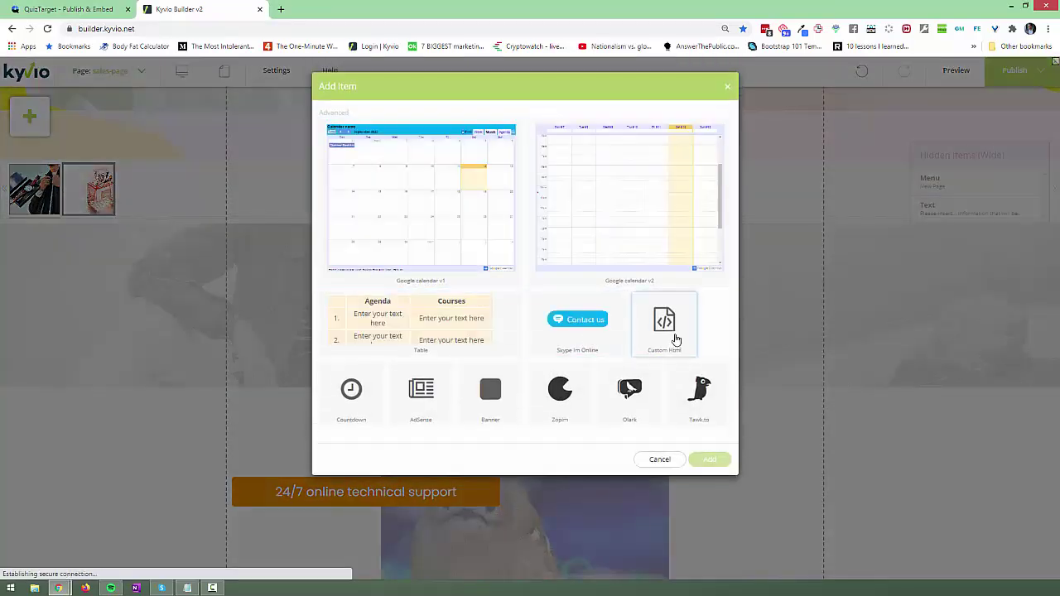
double_click(675, 338)
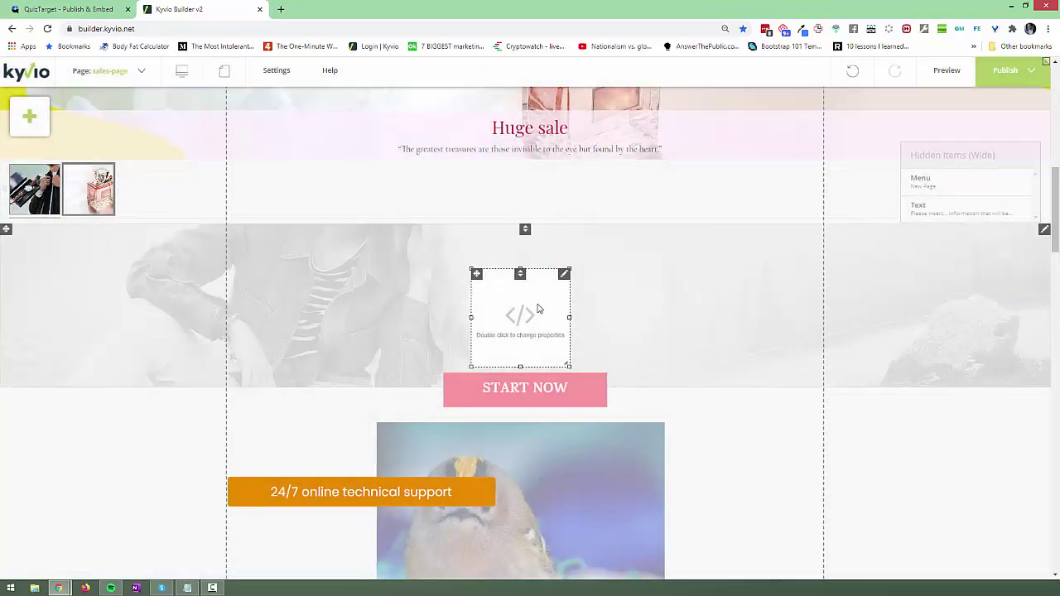
Paste the copied quiz embed code into the Custom Html item's HTML code and apply it.
right_click(563, 280)
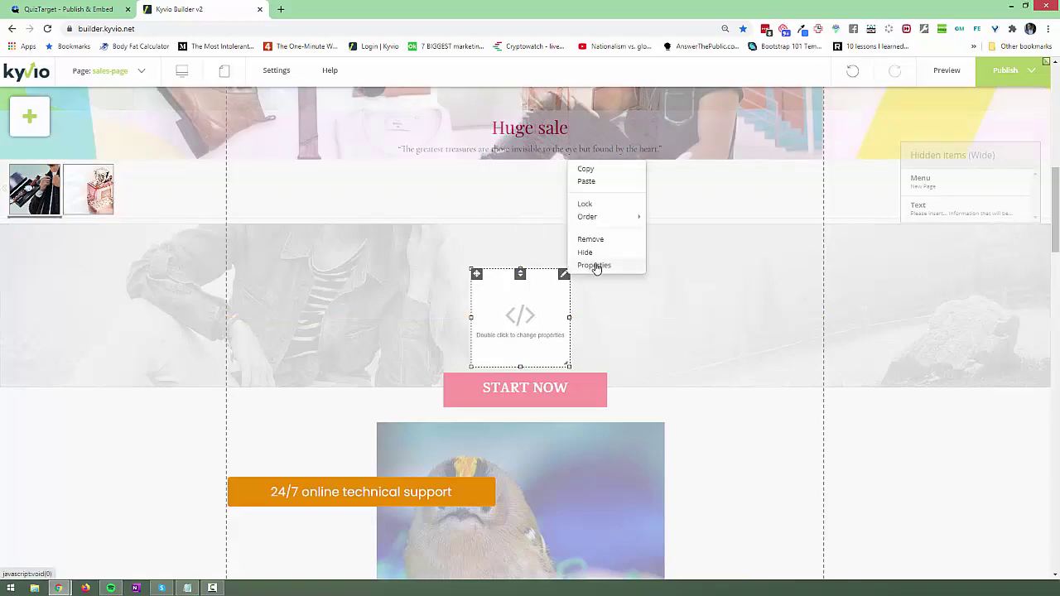
left_click(593, 265)
left_click(513, 228)
key("ctrl+v")
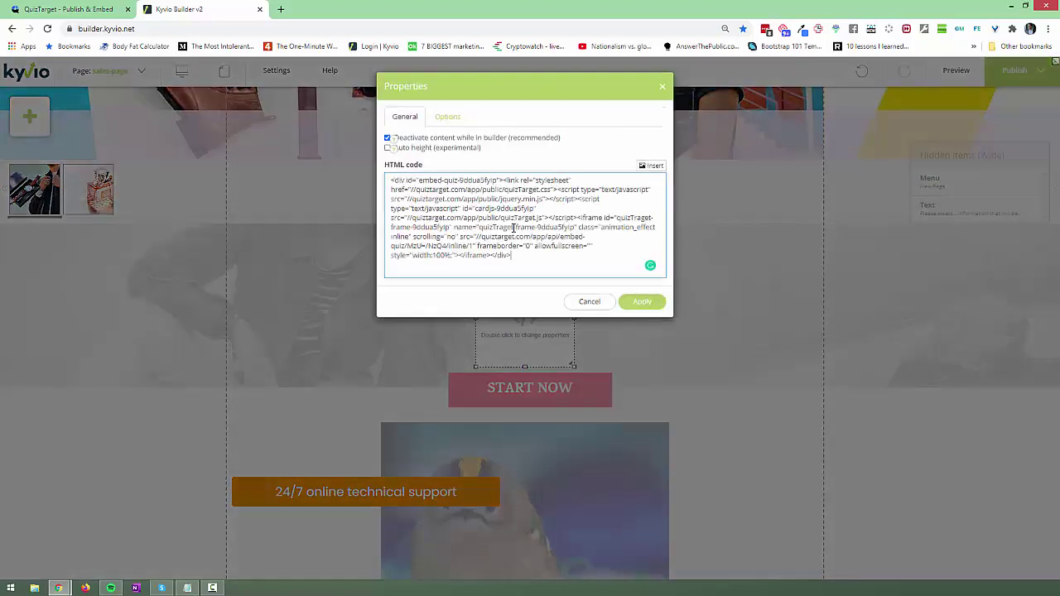
left_click(635, 302)
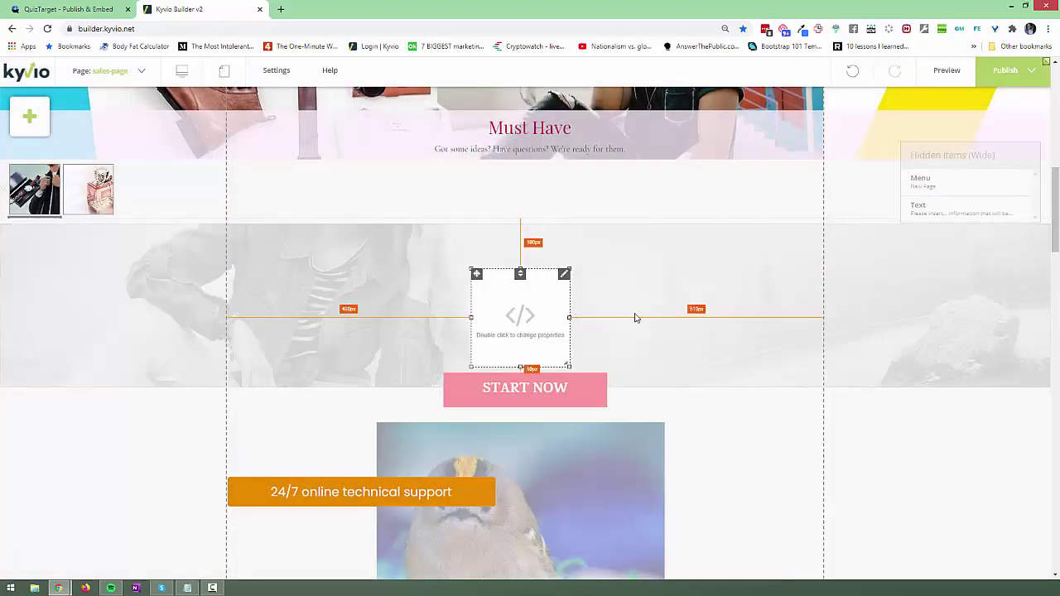
Publish the sales page and start the embedded puppy quiz in the preview to check how its first question fits.
left_click(997, 73)
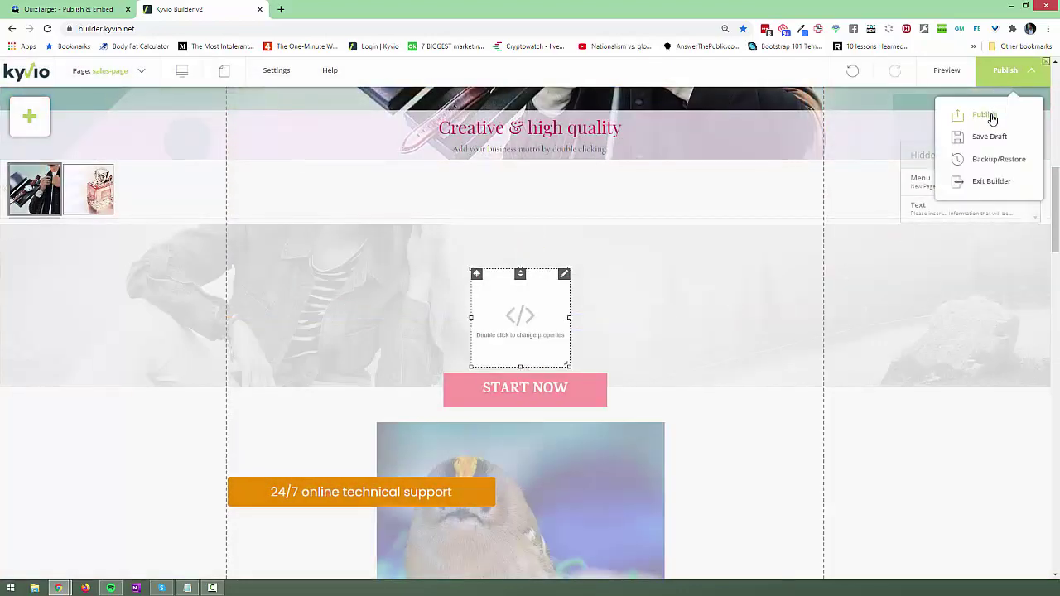
left_click(985, 116)
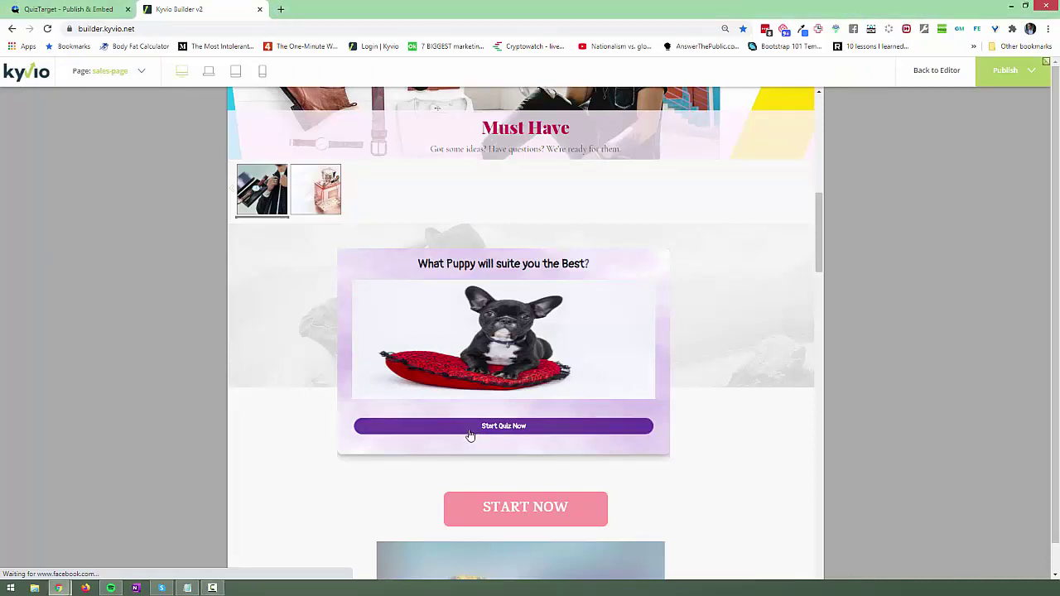
left_click(525, 421)
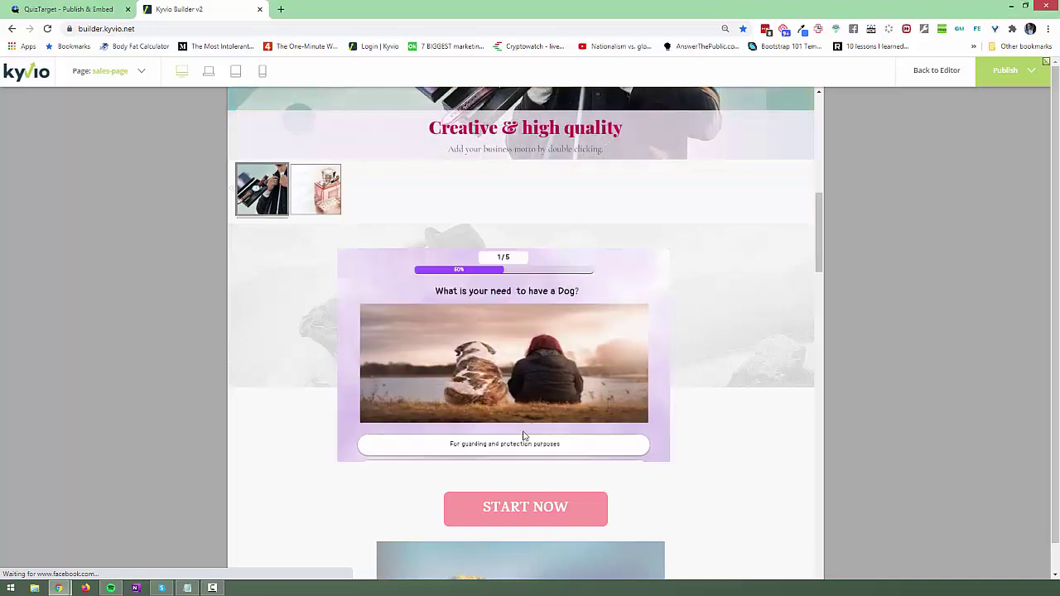
scroll(530, 427, "down", 3)
scroll(543, 422, "up", 3)
Close the embed code dialog in QuizTarget and switch back to the Kyvio builder.
left_click(106, 12)
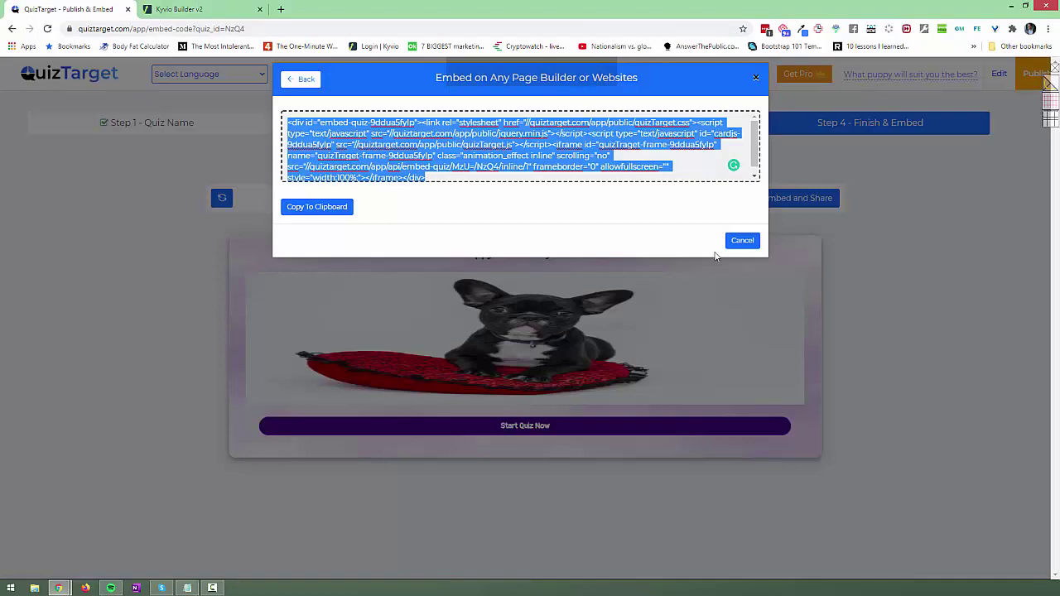
left_click(739, 240)
key("ctrl+Tab")
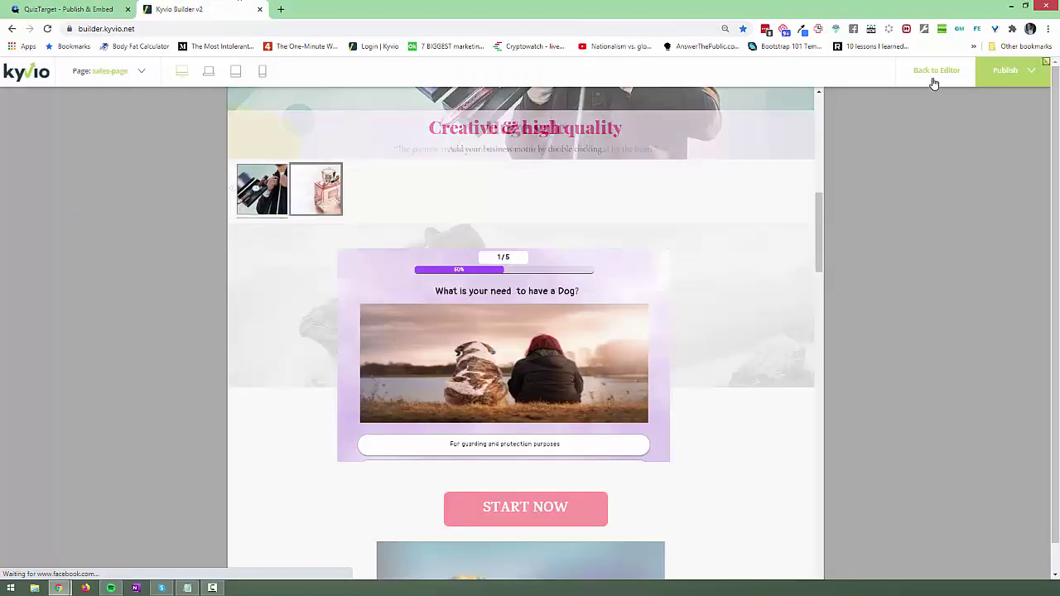
Return to the page editor and move the START NOW button and the content under it further down.
left_click(930, 80)
scroll(486, 328, "down", 4)
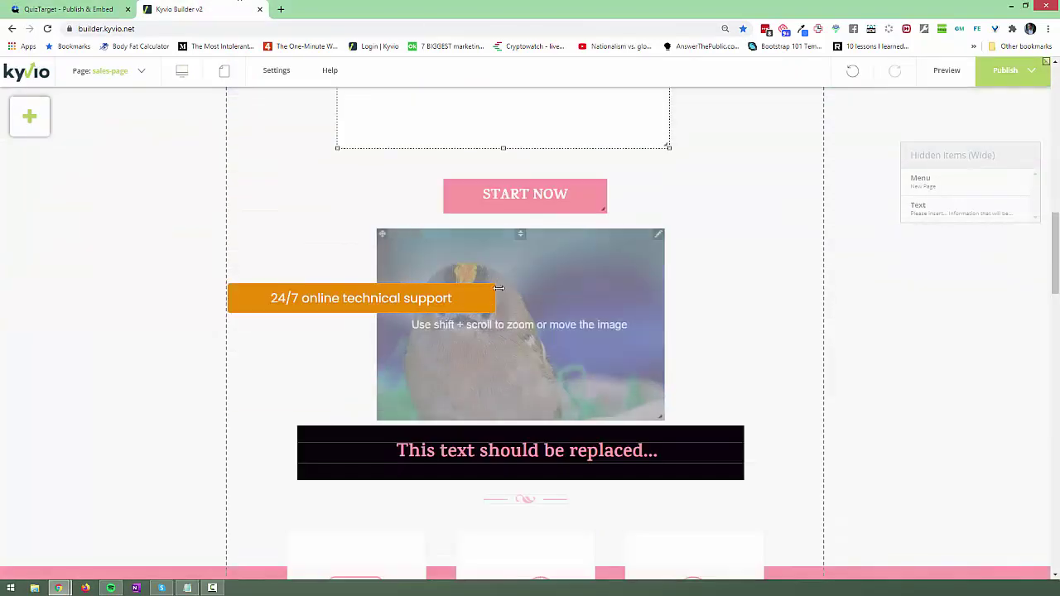
left_click(508, 199)
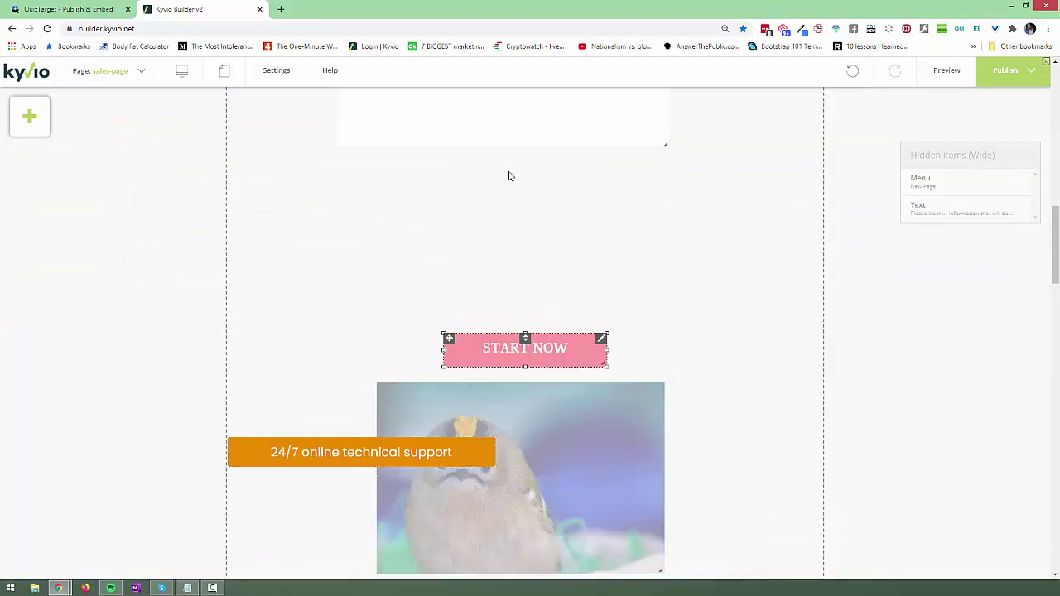
Enlarge the Custom Html item in height and width to fit the quiz, and save the page draft.
left_click(505, 145)
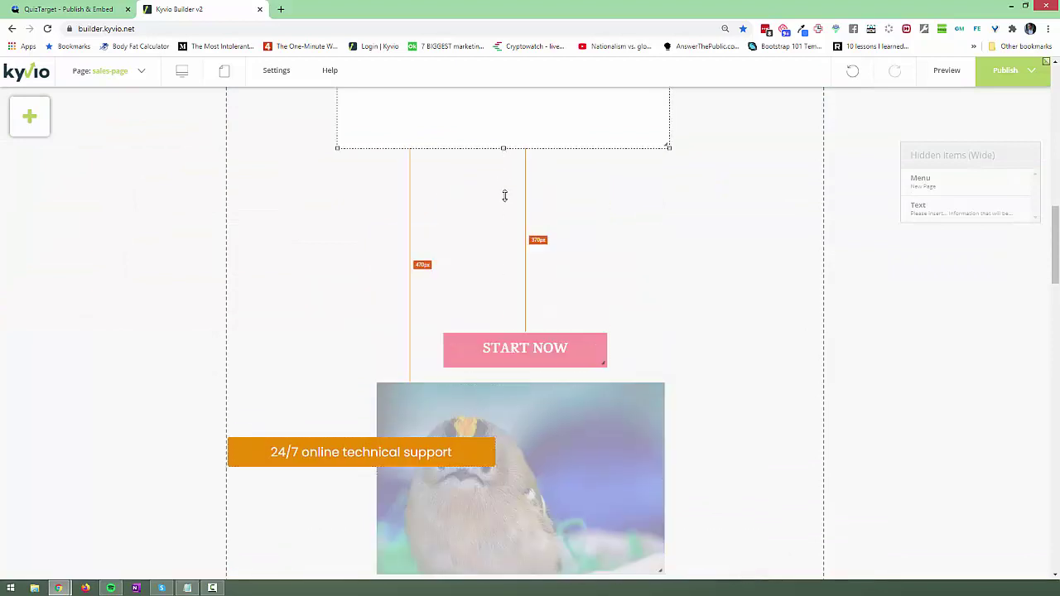
left_click_drag(503, 147, 501, 256)
left_click_drag(668, 116, 766, 108)
left_click_drag(339, 100, 354, 136)
scroll(563, 350, "up", 4)
left_click(1005, 70)
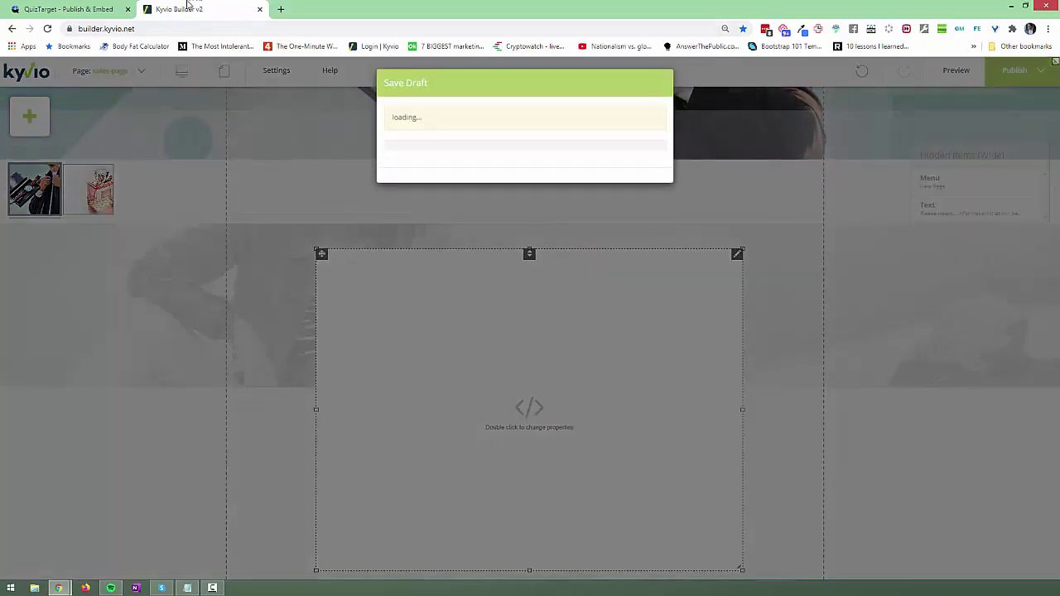
Switch to QuizTarget, reopen the embed and share dialog, and go back to the overview of promotion options.
left_click(78, 7)
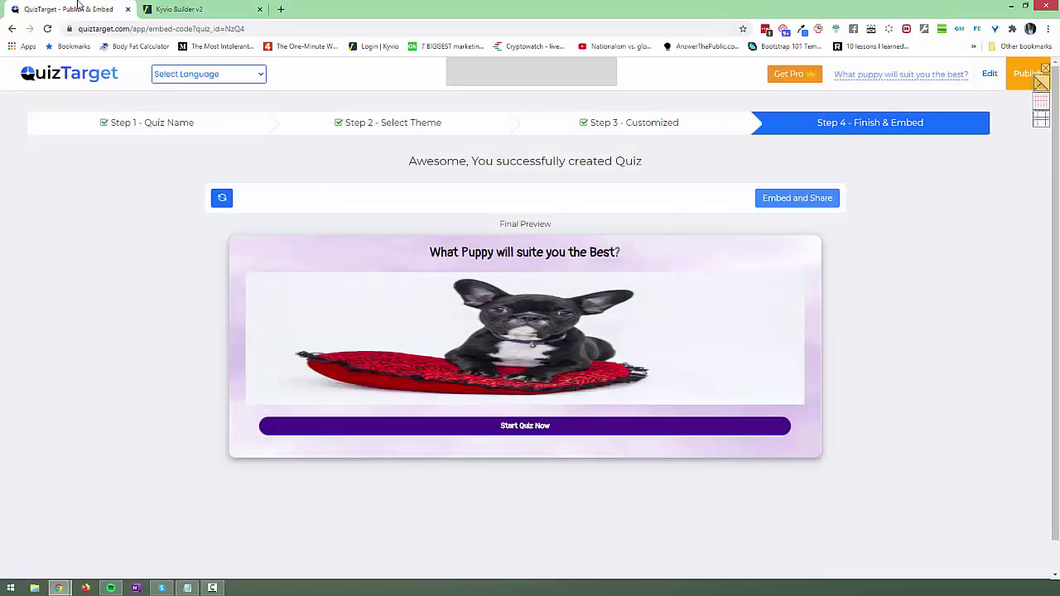
left_click(828, 200)
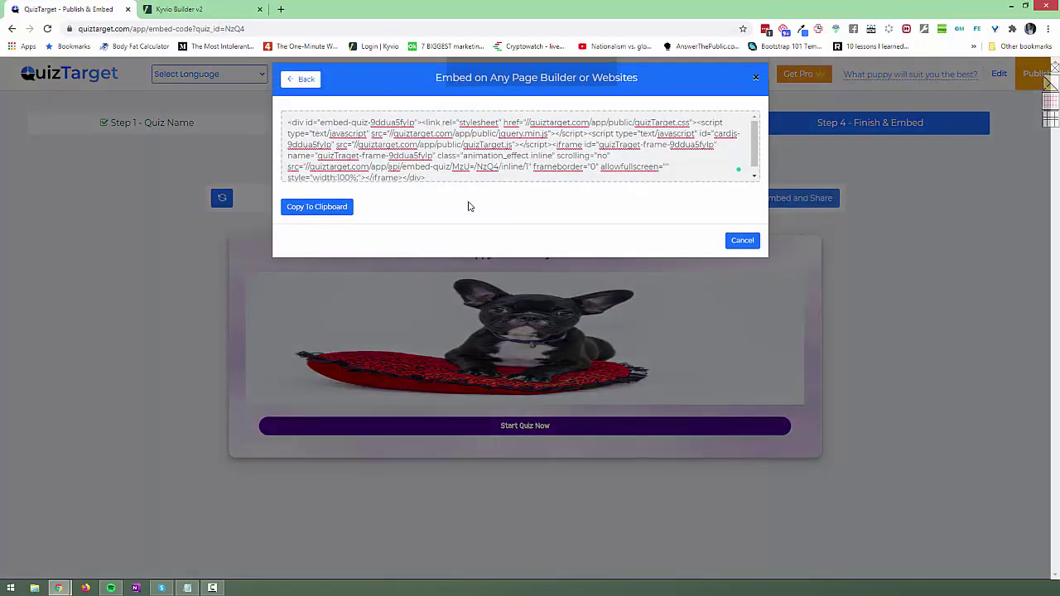
left_click(298, 78)
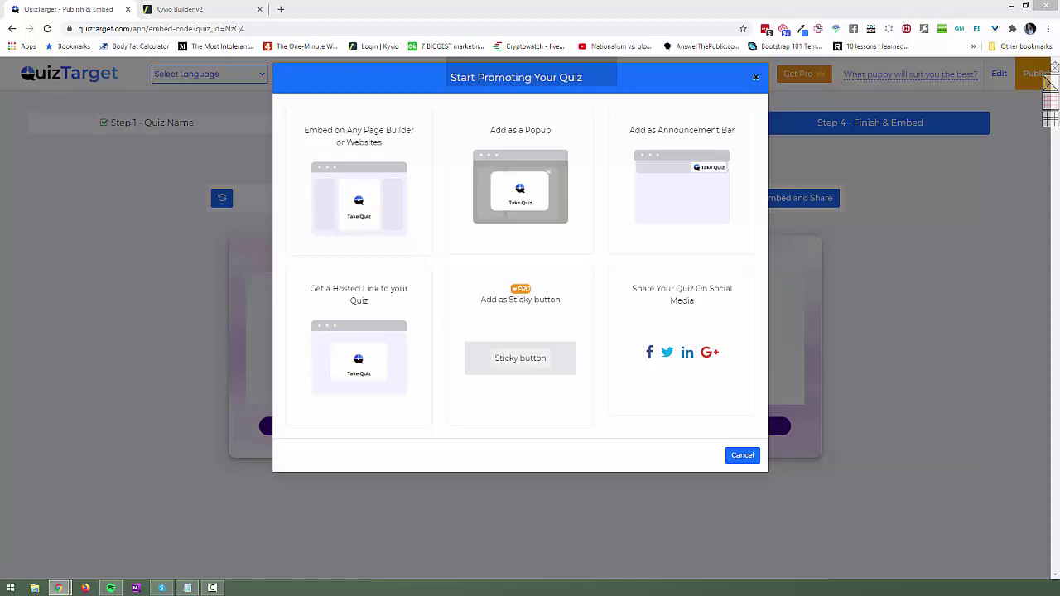
Reopen the Mailvio preview of the [NEW] Run Quizzes To Get More Leads email and examine the five QuizTarget bonuses.
key("ctrl+shift+t")
scroll(362, 322, "down", 2)
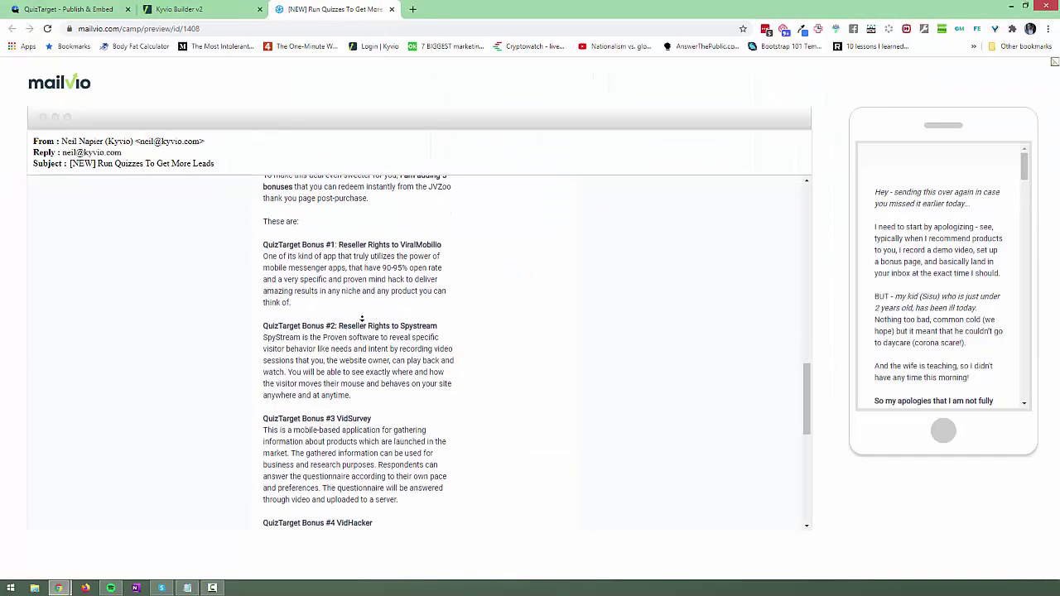
scroll(362, 321, "down", 1)
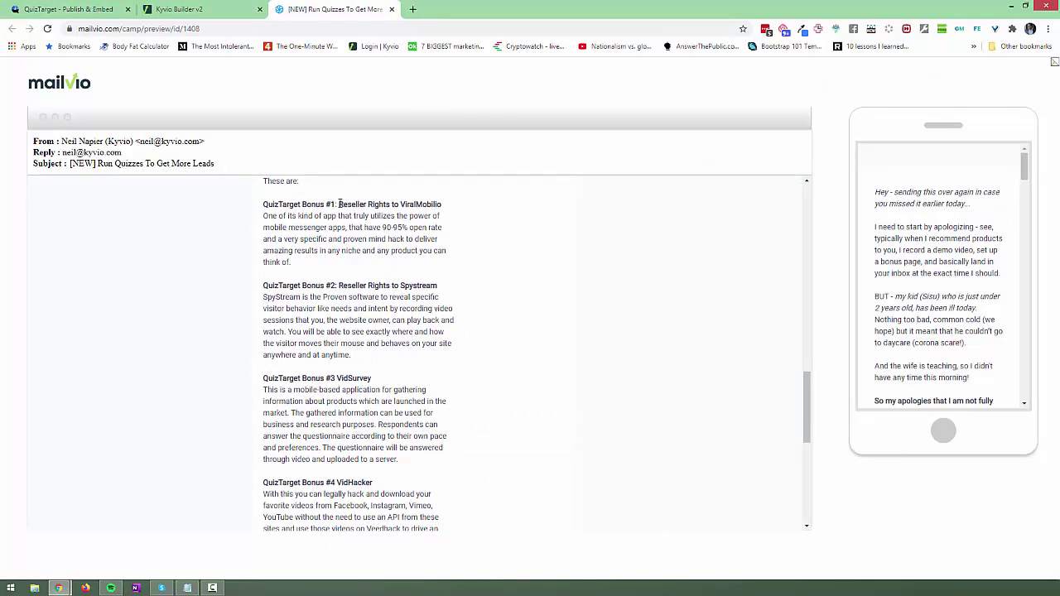
left_click_drag(338, 204, 446, 207)
left_click_drag(352, 285, 444, 292)
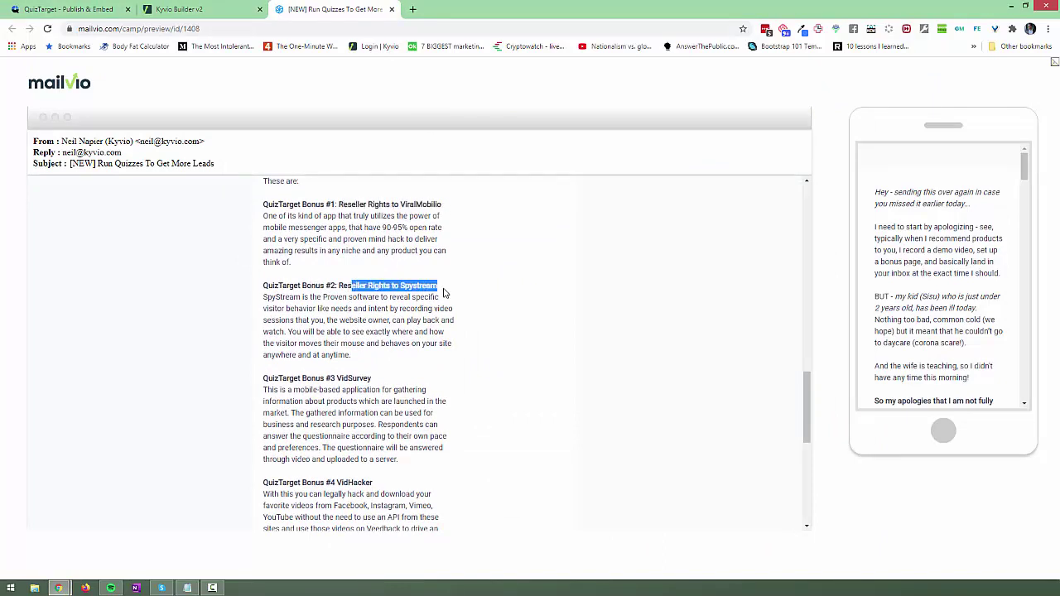
left_click_drag(336, 379, 384, 382)
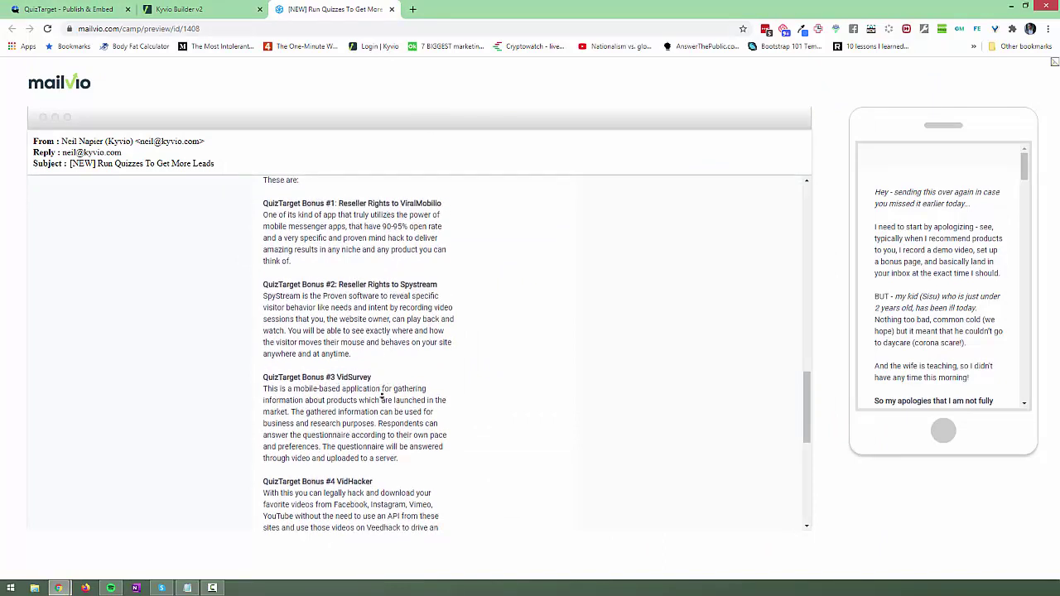
scroll(381, 398, "down", 1)
left_click_drag(336, 454, 386, 457)
scroll(387, 457, "up", 1)
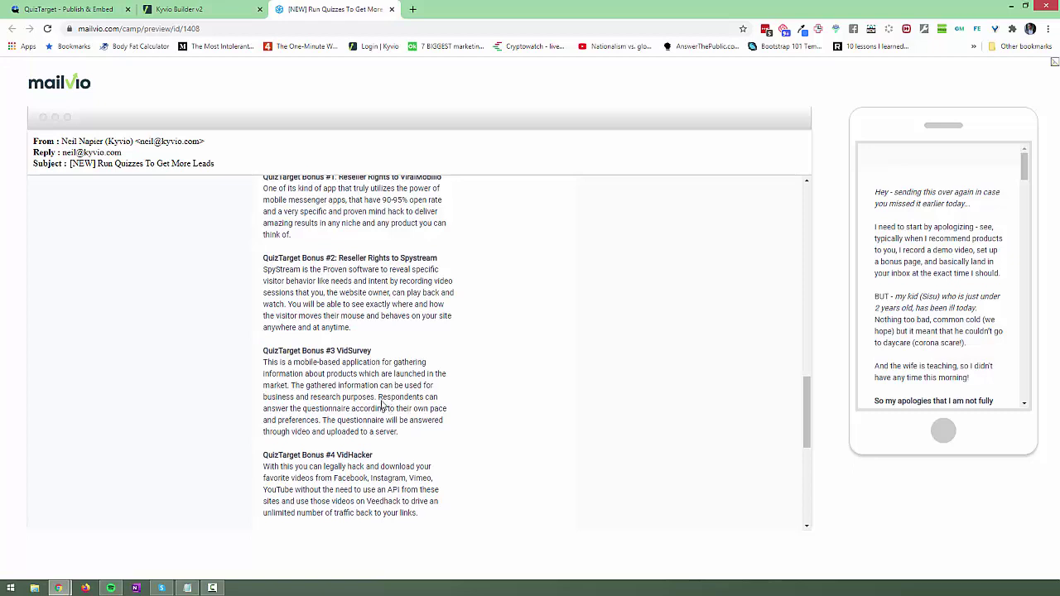
scroll(373, 402, "up", 1)
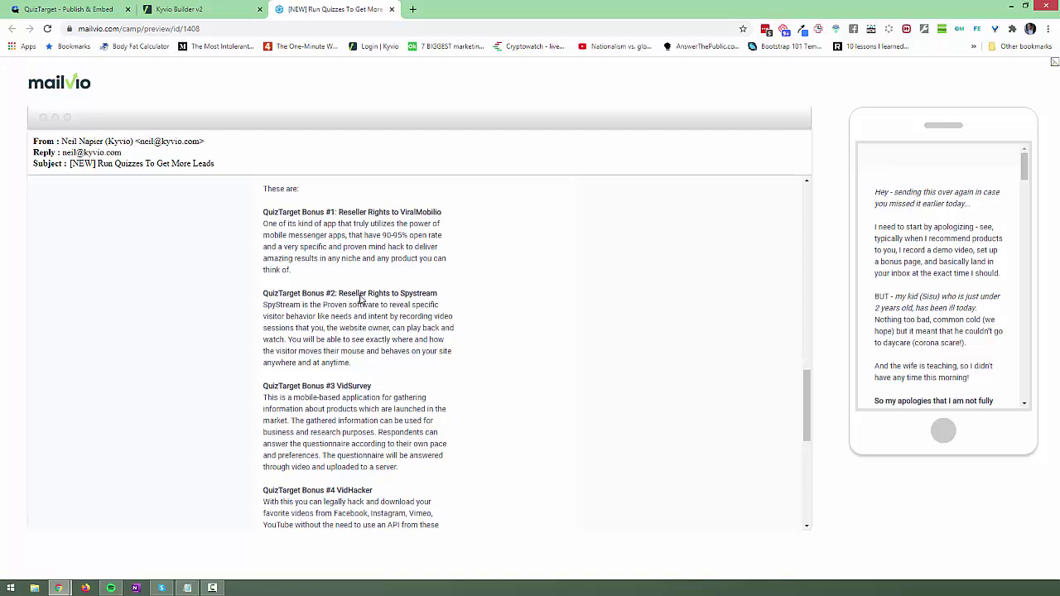
scroll(358, 302, "down", 3)
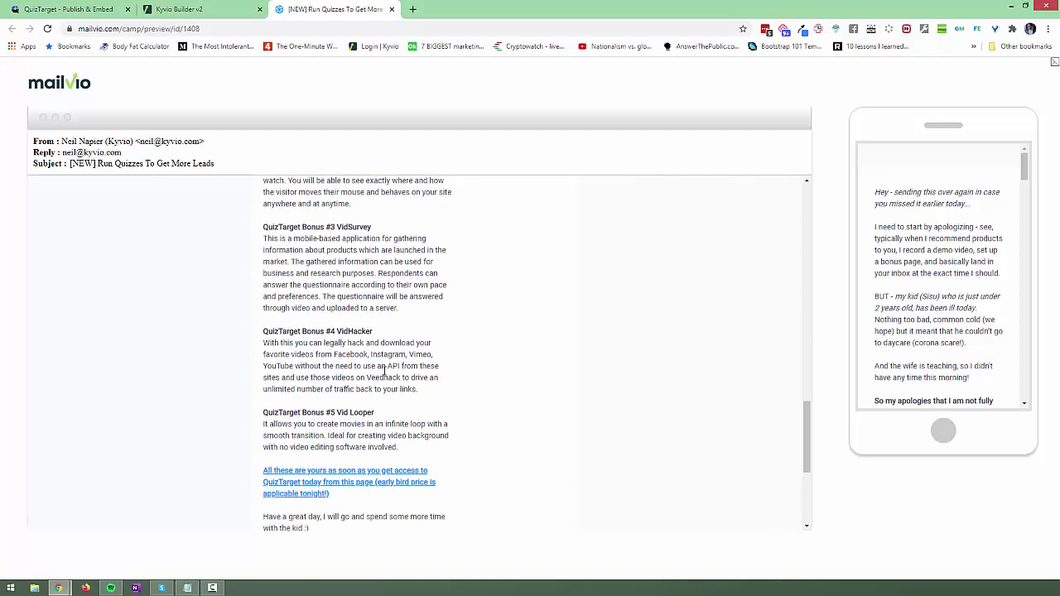
scroll(383, 339, "down", 1)
scroll(385, 331, "up", 1)
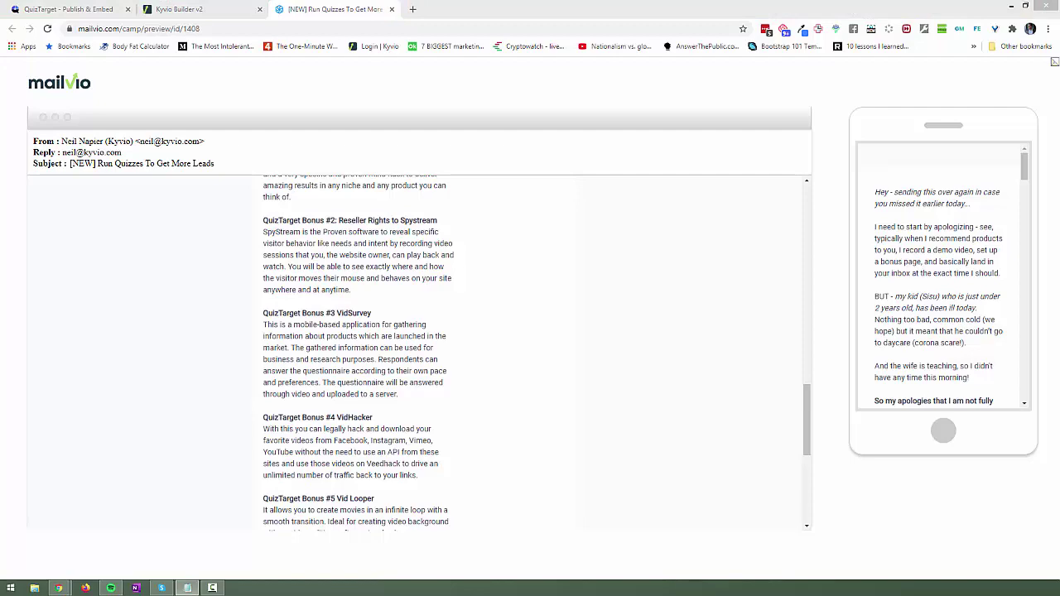
Switch back to QuizTarget and close the Start Promoting Your Quiz dialog.
left_click(59, 588)
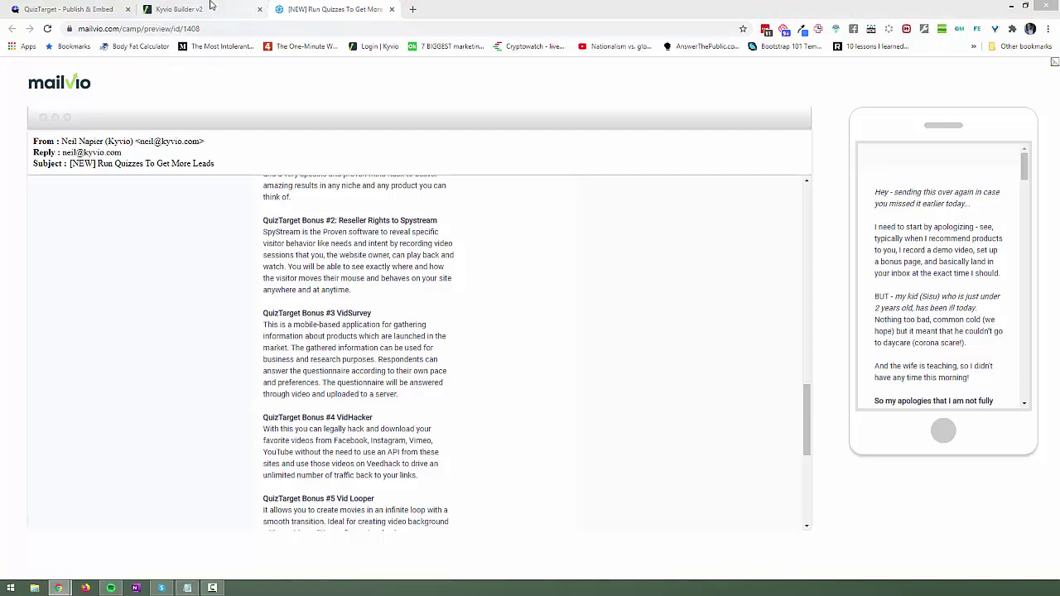
left_click(207, 9)
left_click(65, 6)
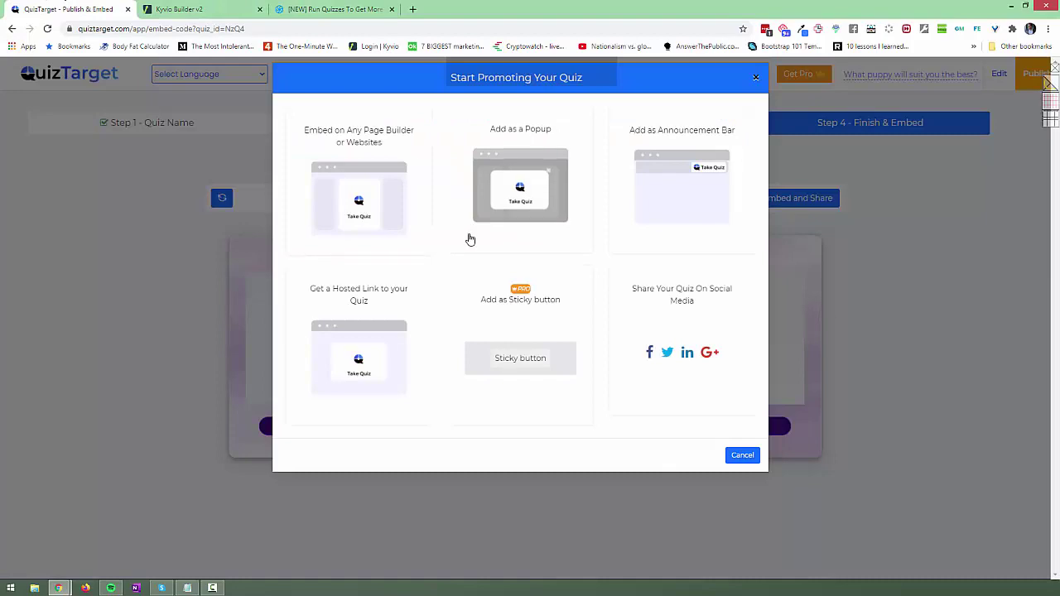
left_click(744, 456)
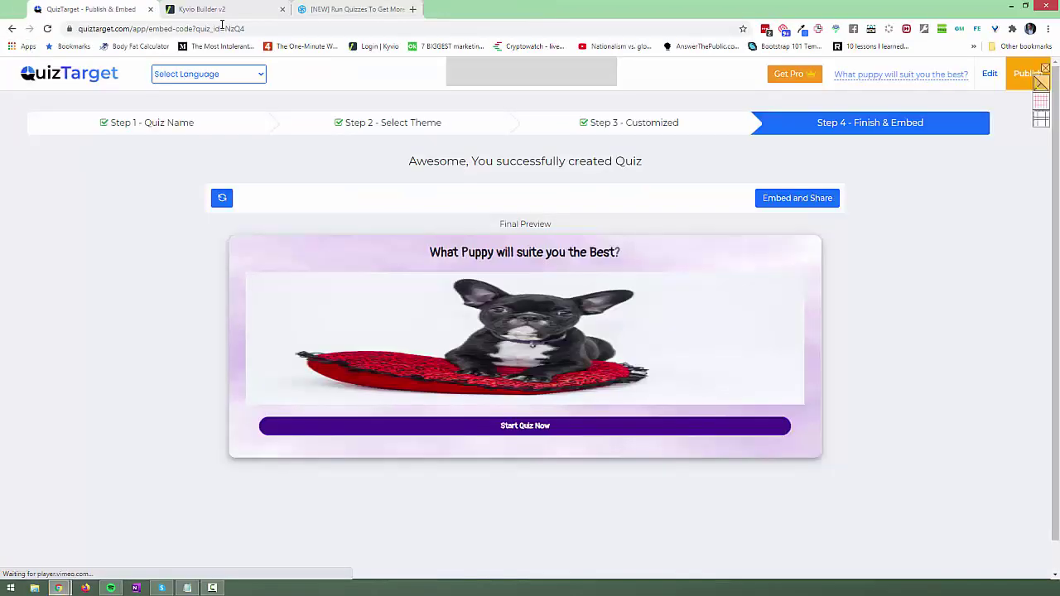
Open the QuizTarget Pro upgrade page, pause its video, and examine the list of Pro features beside it.
left_click(1040, 81)
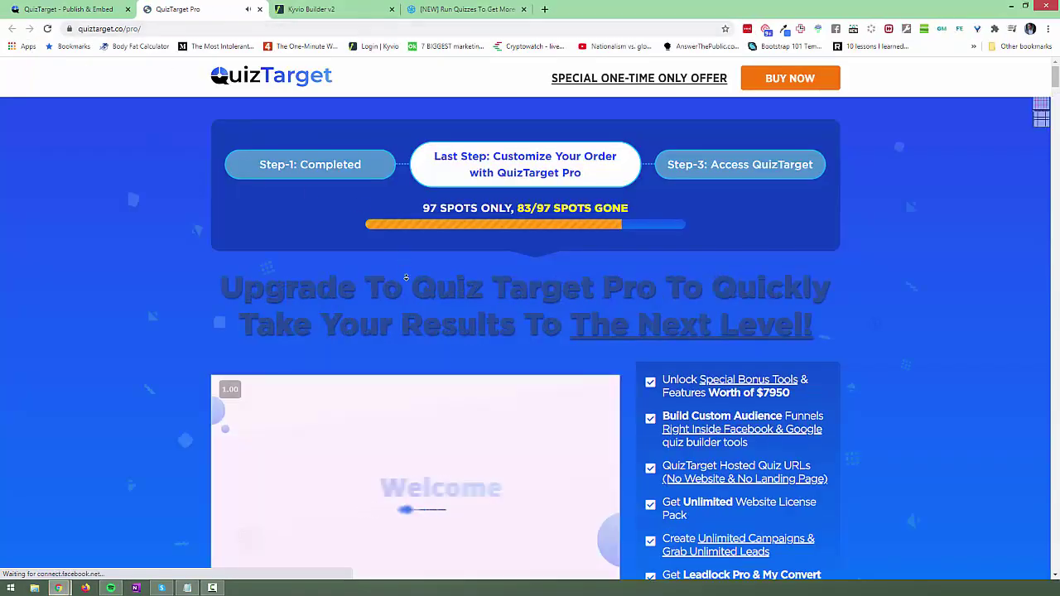
scroll(406, 289, "down", 1)
left_click(235, 527)
scroll(135, 397, "down", 1)
scroll(135, 398, "down", 1)
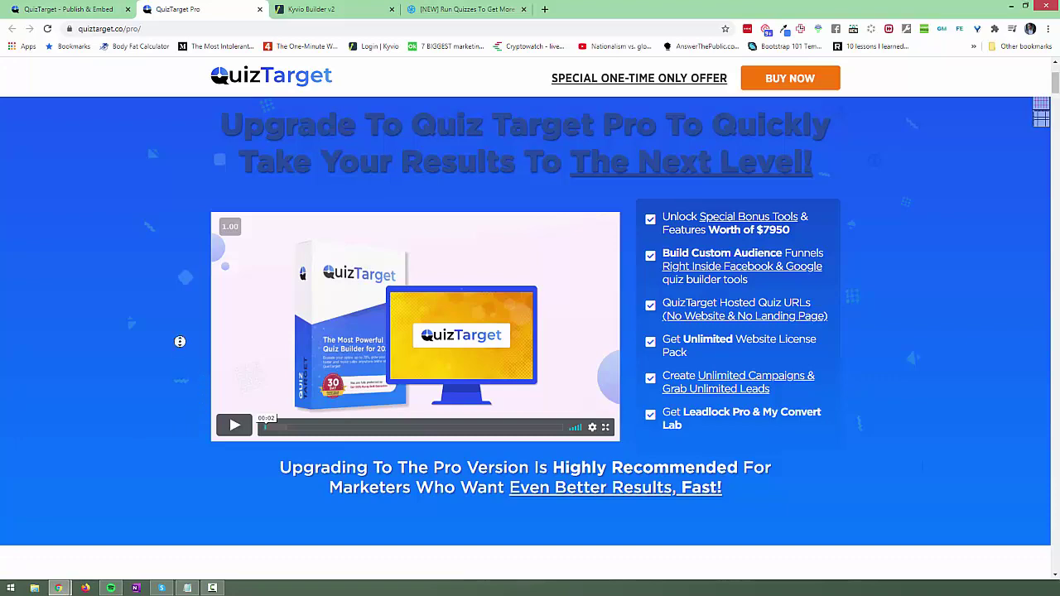
scroll(179, 343, "down", 1)
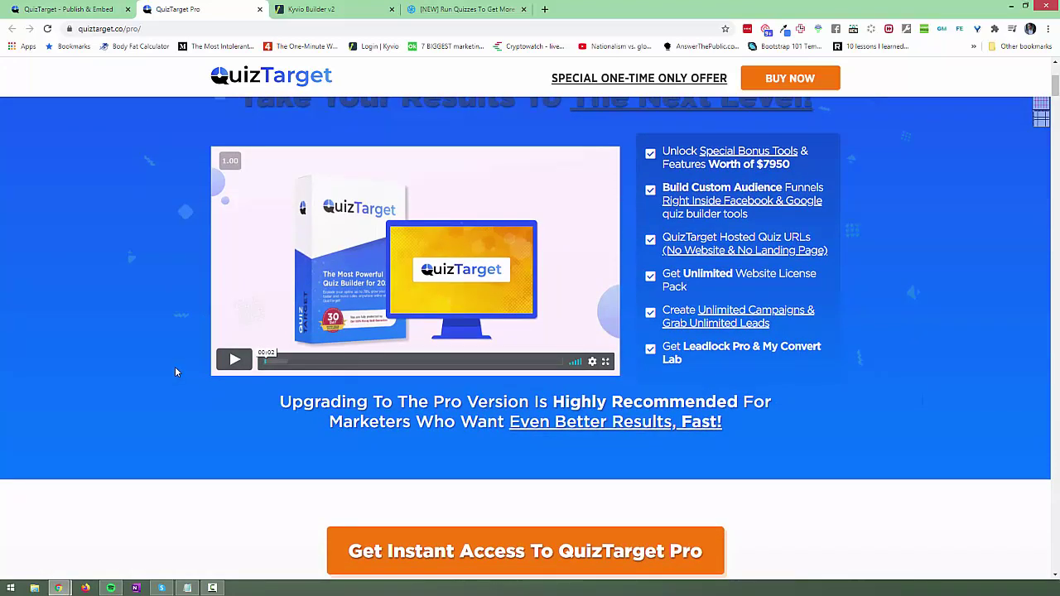
scroll(173, 368, "down", 1)
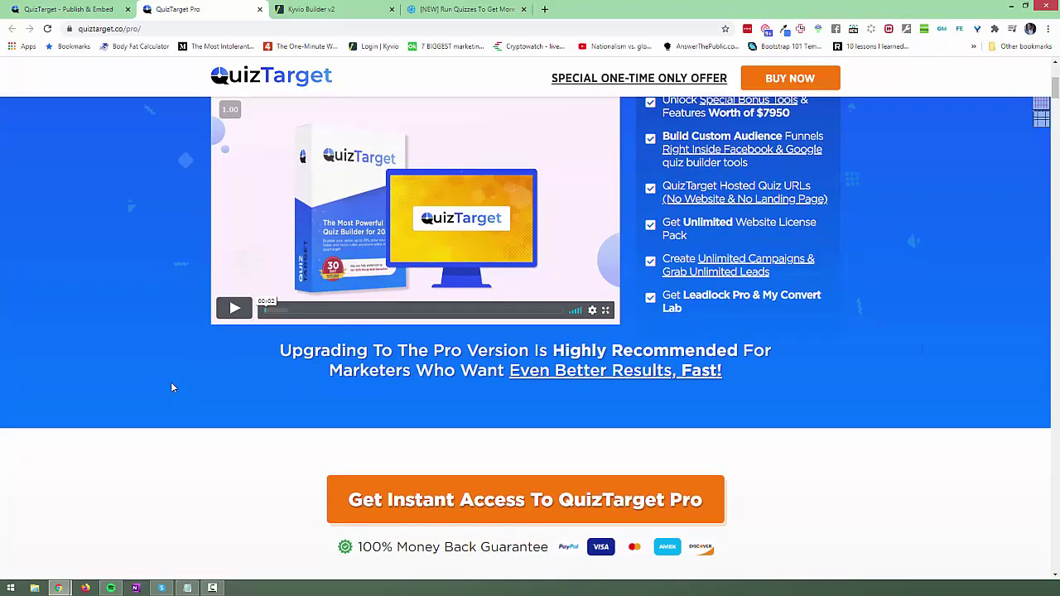
Examine the Pro offer's feature sections and the lockers and tools included in the Leadlock Pro bonus.
scroll(172, 388, "up", 10)
scroll(177, 463, "down", 2)
scroll(189, 412, "down", 8)
scroll(190, 412, "down", 12)
scroll(189, 437, "down", 15)
scroll(236, 420, "down", 4)
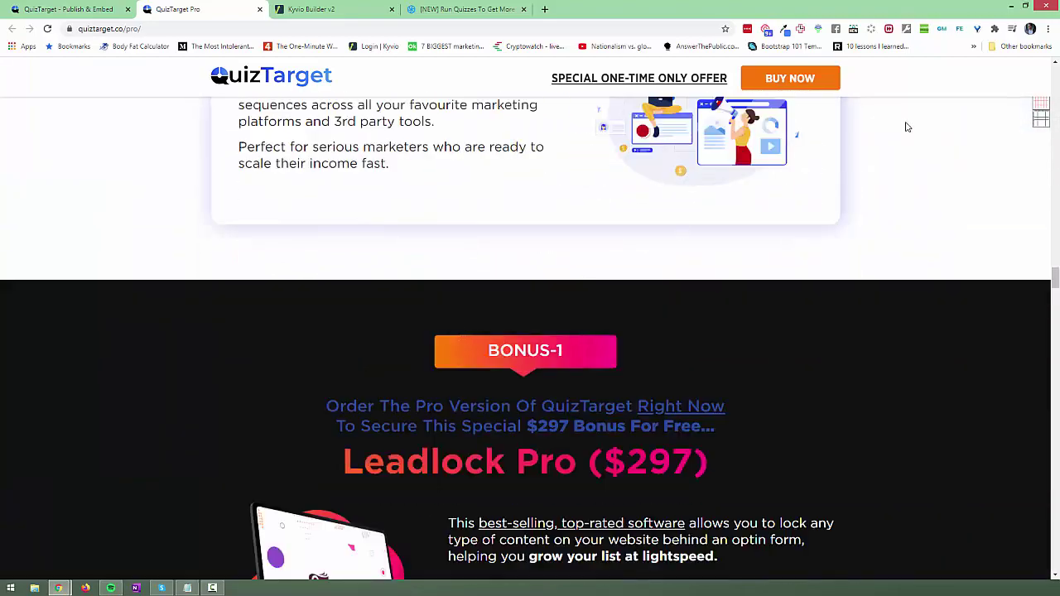
scroll(794, 294, "down", 11)
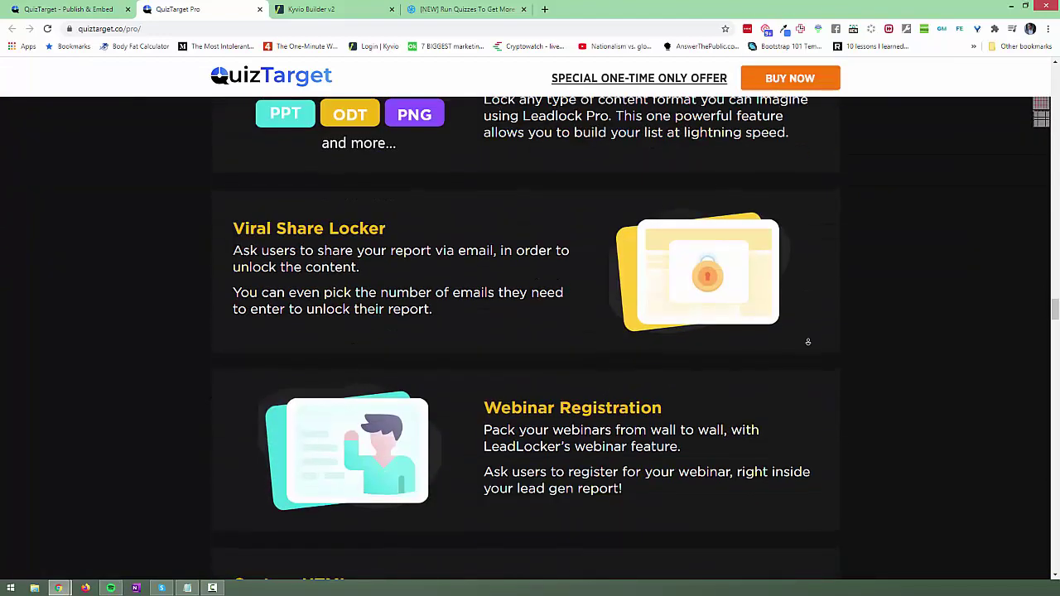
scroll(799, 301, "down", 10)
scroll(776, 339, "up", 20)
scroll(816, 386, "down", 11)
scroll(804, 396, "down", 15)
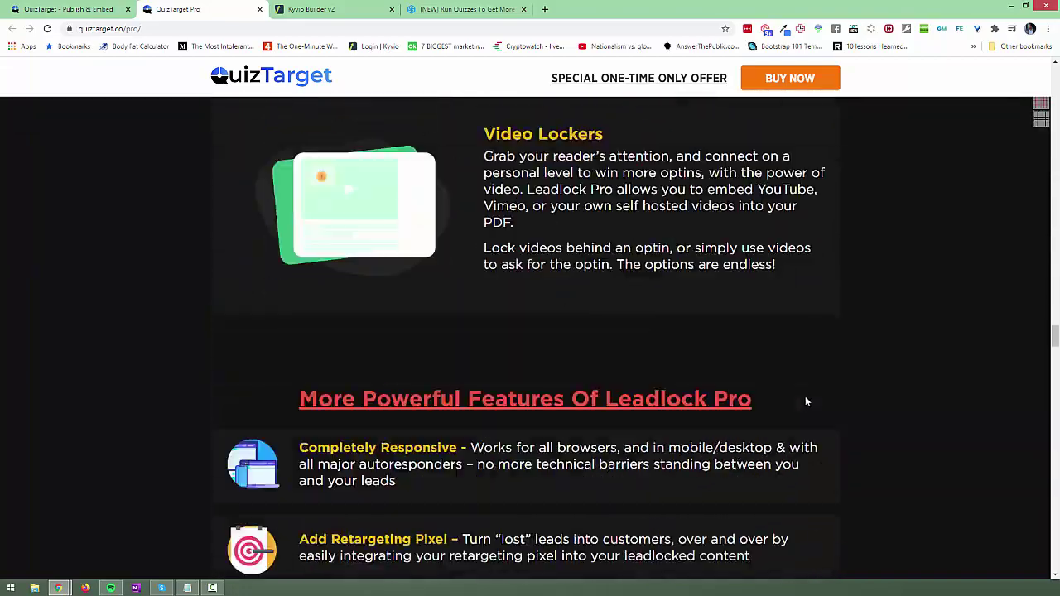
Examine the My Convert Lab integration bonus with its pop-up examples, and the recap of the Pro upgrade.
scroll(799, 394, "down", 4)
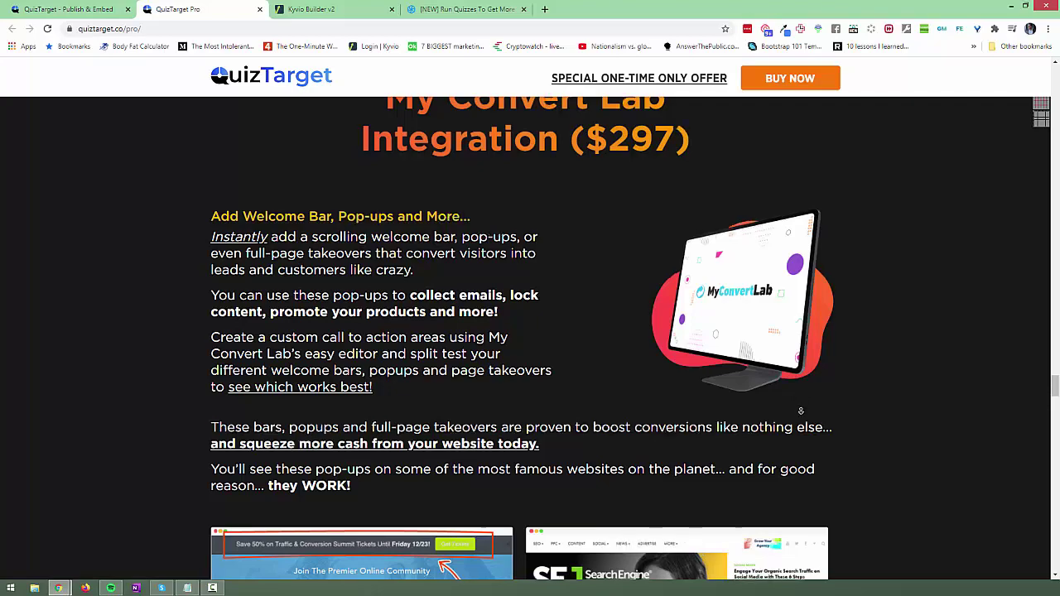
scroll(800, 394, "down", 1)
scroll(801, 418, "down", 3)
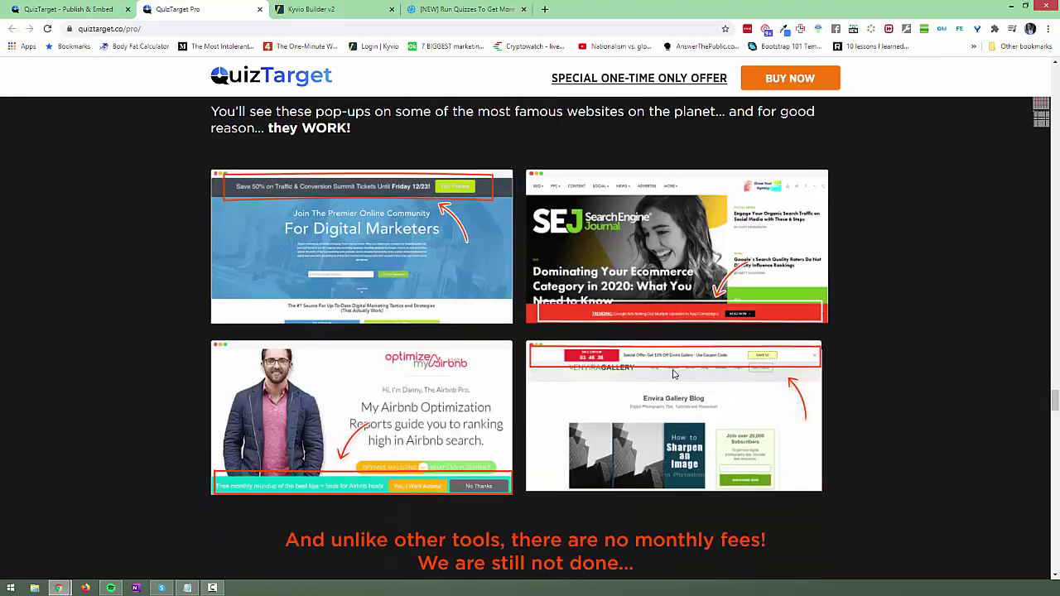
scroll(439, 250, "down", 5)
scroll(443, 270, "down", 3)
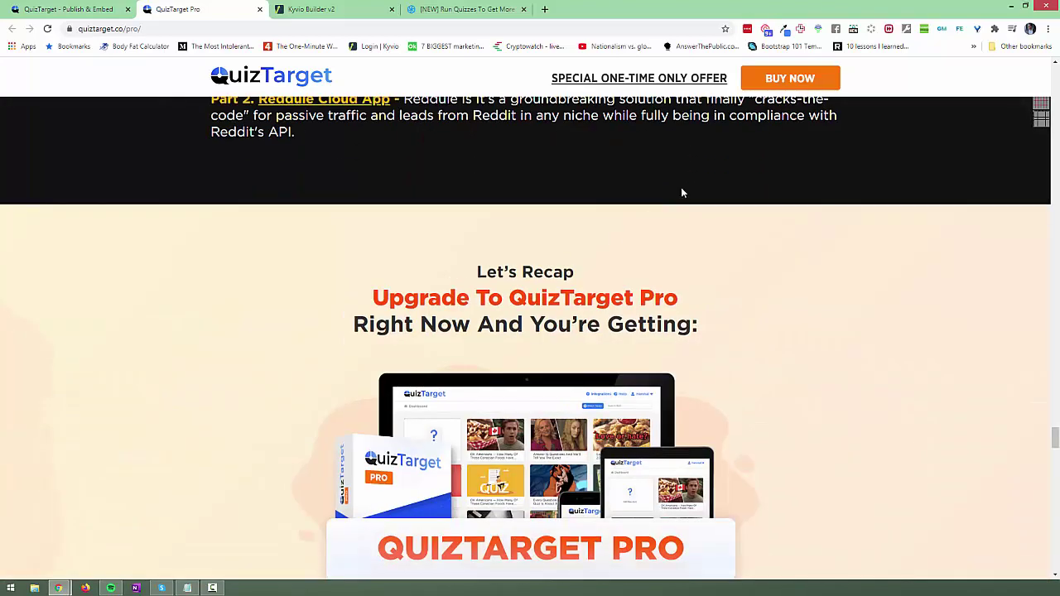
Open the QuizTarget DFY page and examine its monthly supply of done-for-you quiz campaigns and templates.
left_click(799, 77)
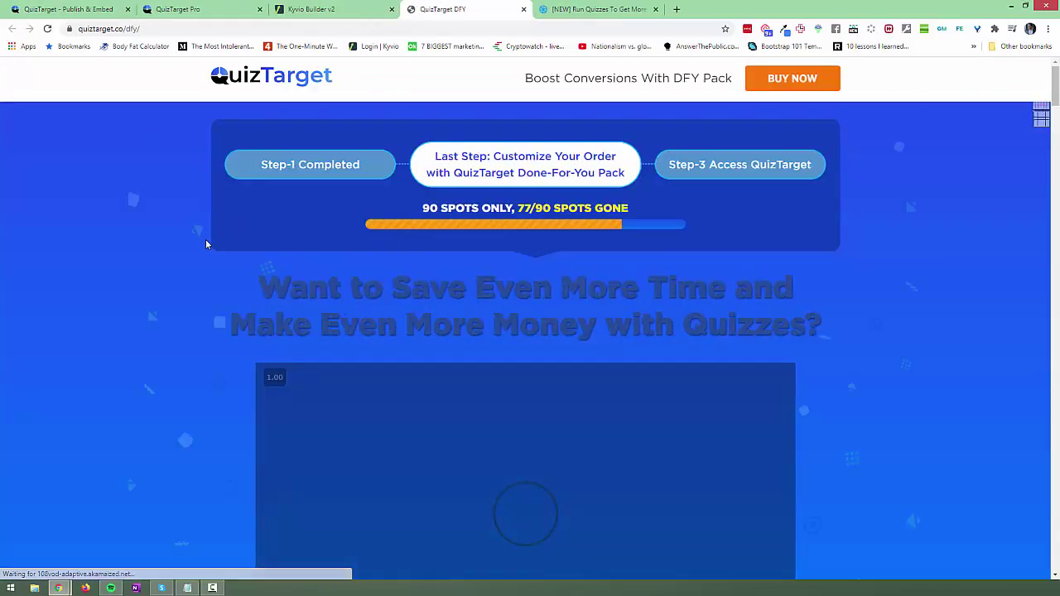
scroll(190, 252, "down", 2)
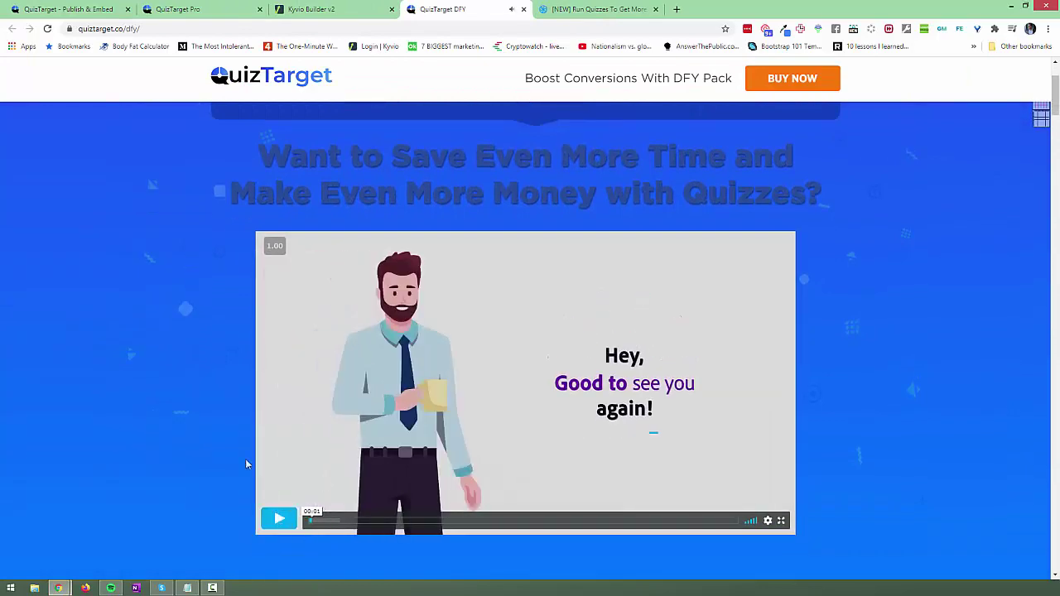
scroll(215, 428, "down", 8)
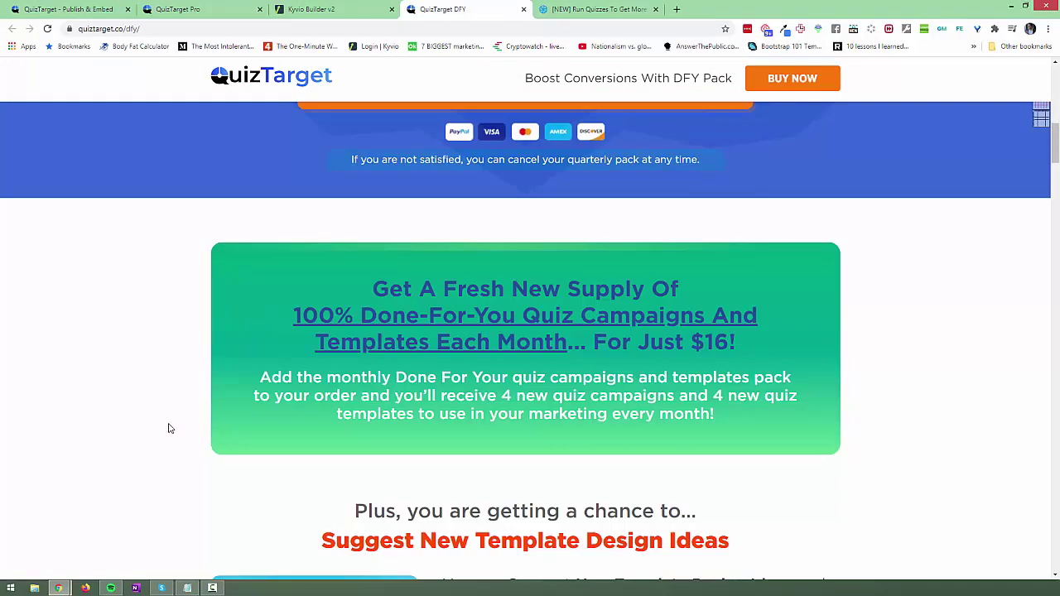
scroll(166, 425, "down", 4)
scroll(169, 425, "down", 4)
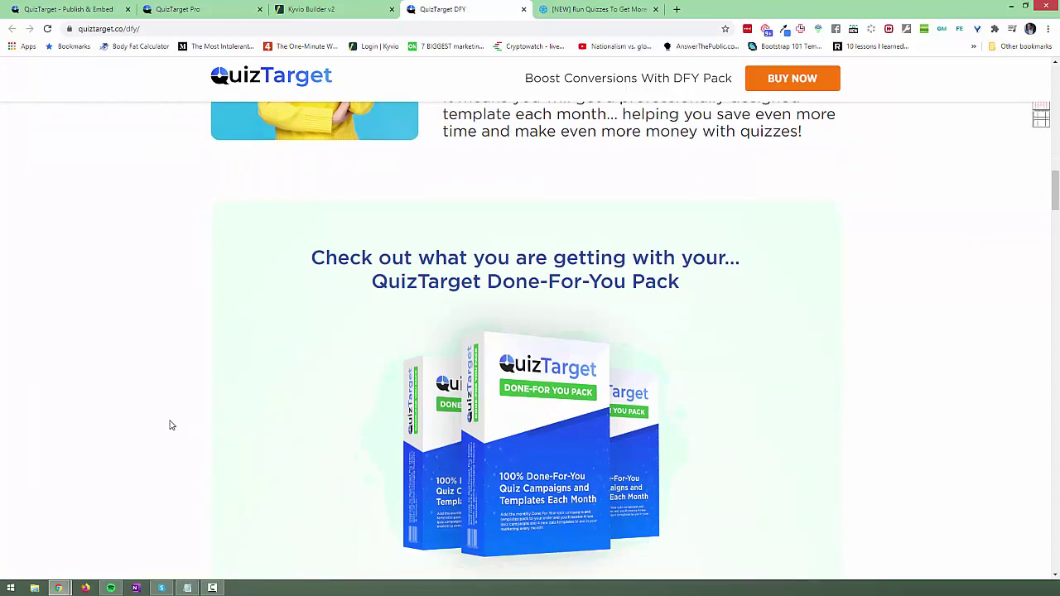
scroll(172, 424, "down", 4)
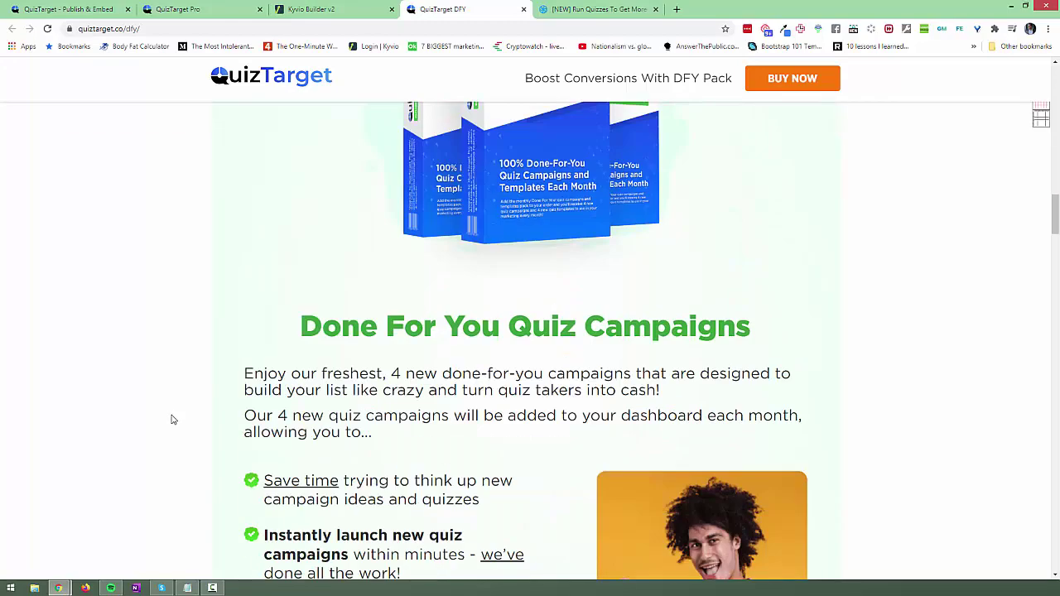
Examine the done-for-you template designs and the two fast-action bonuses, the quiz transition effects and the Video To GIF Suite.
middle_click(173, 415)
scroll(463, 319, "down", 8)
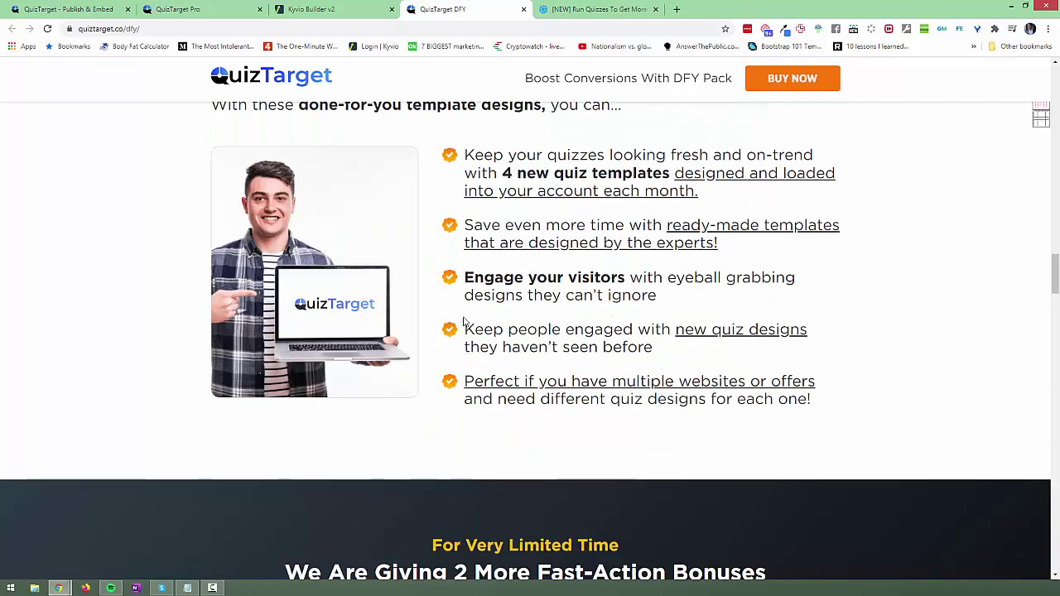
scroll(462, 321, "down", 4)
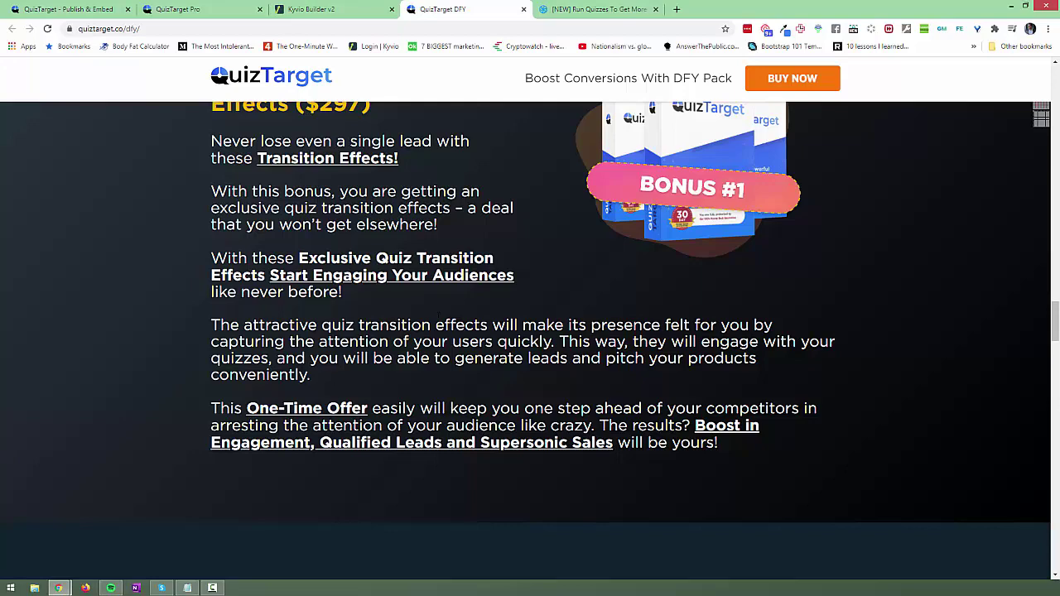
scroll(440, 340, "down", 1)
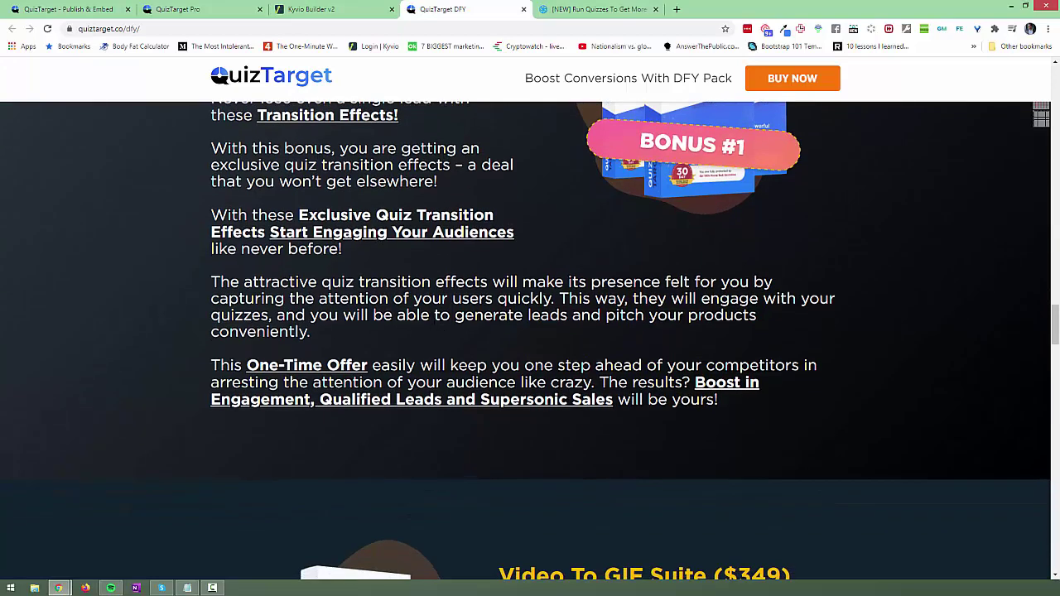
scroll(448, 373, "down", 7)
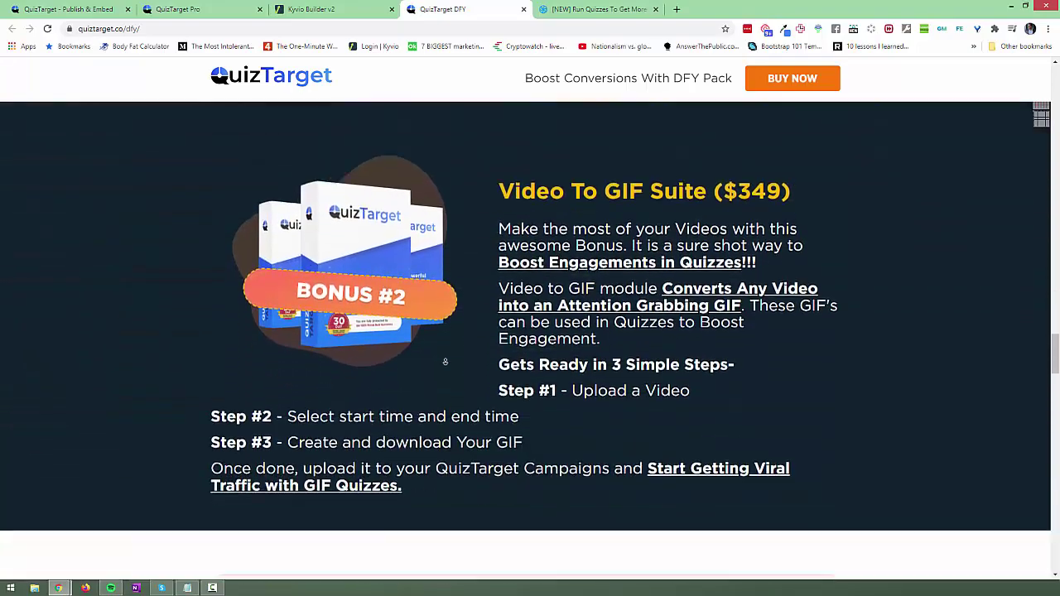
scroll(448, 373, "down", 15)
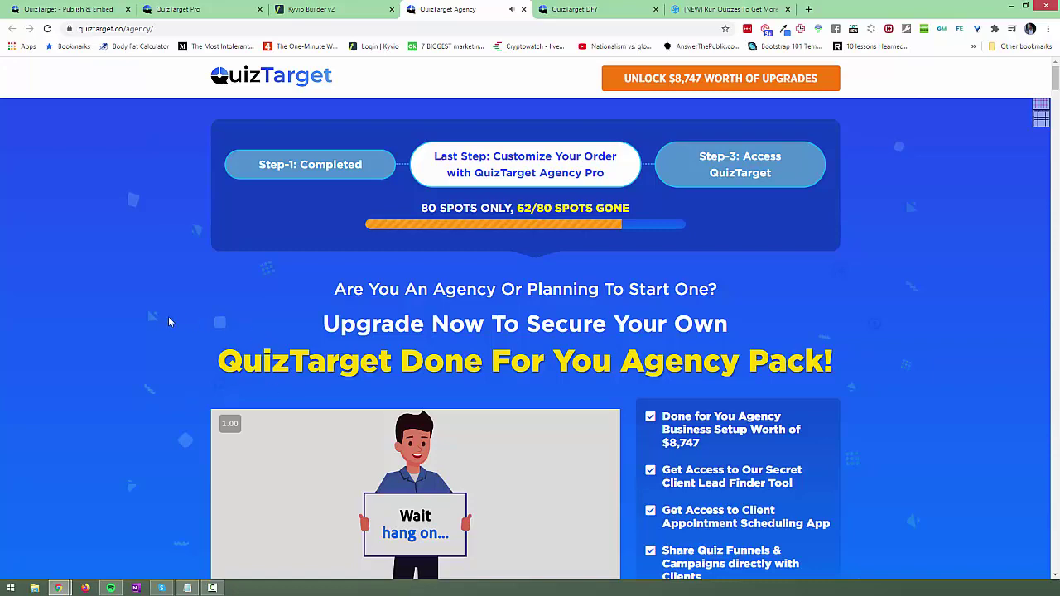
Examine the feature list of the QuizTarget Agency Pack, including the lead finder, appointment scheduling app, quiz sharing and client management.
scroll(168, 321, "down", 2)
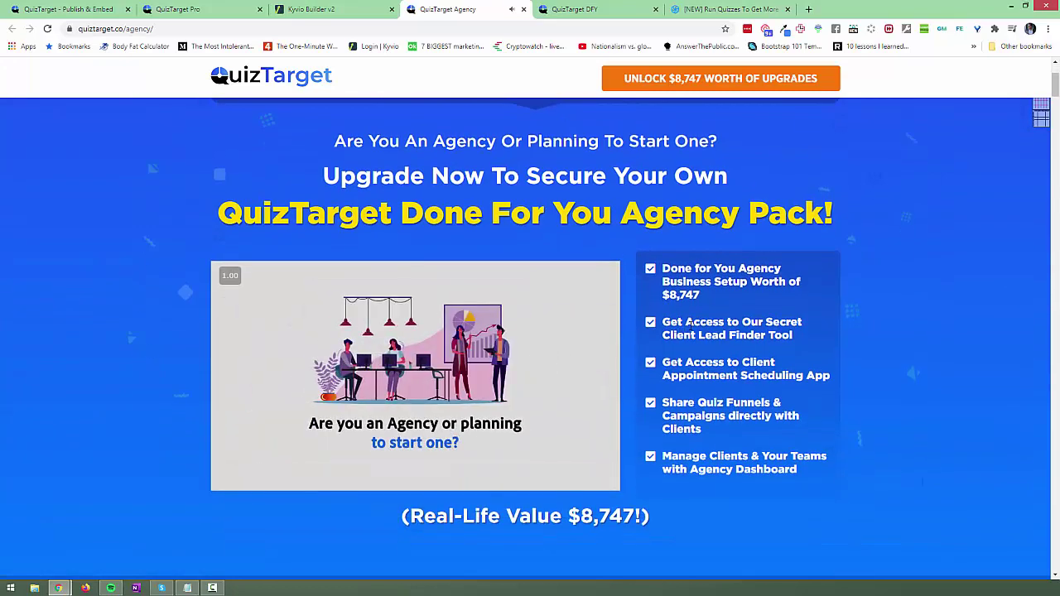
triple_click(703, 322)
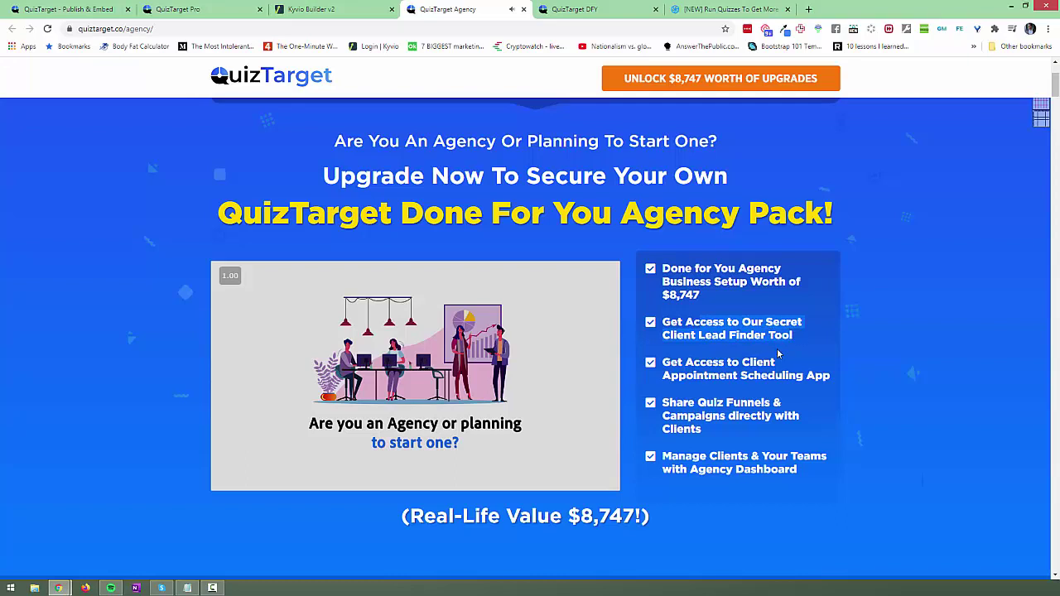
triple_click(745, 364)
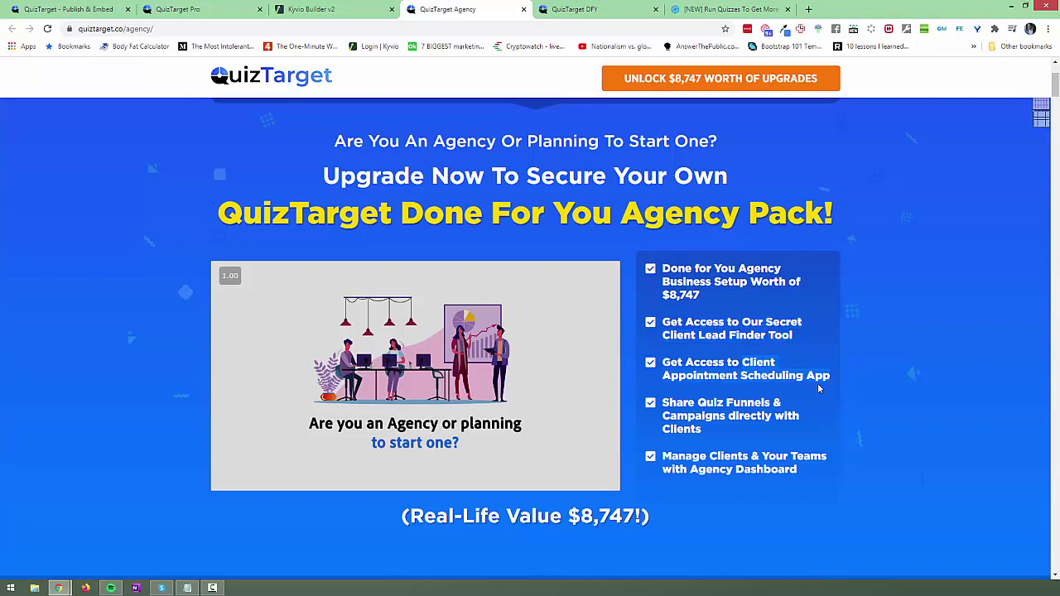
left_click(719, 427)
scroll(717, 424, "down", 1)
left_click_drag(707, 397, 705, 437)
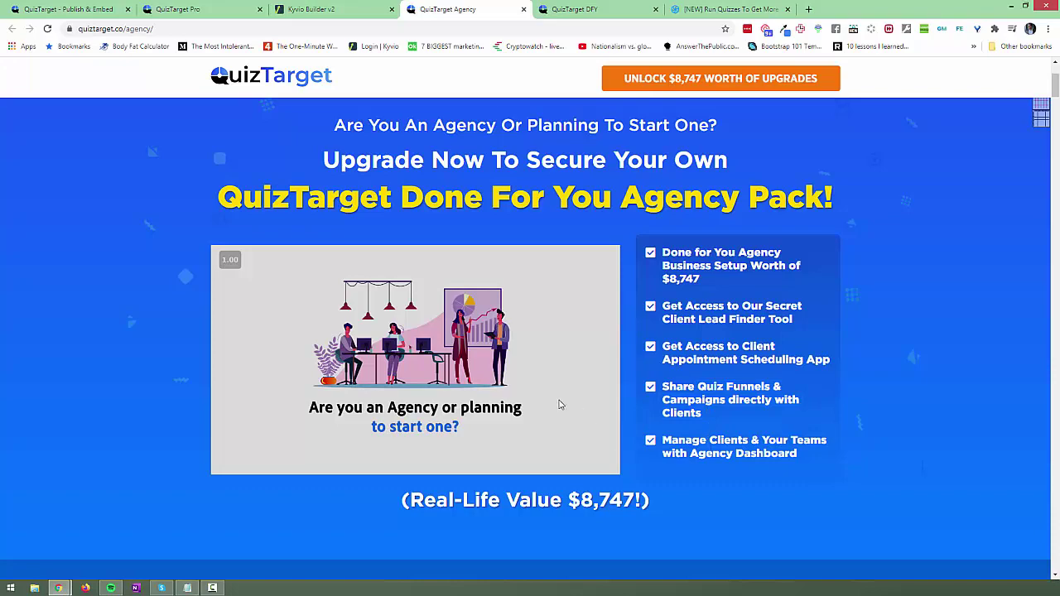
Examine the one-time purchase offer for the QuizTarget Agency Pack.
scroll(713, 452, "down", 1)
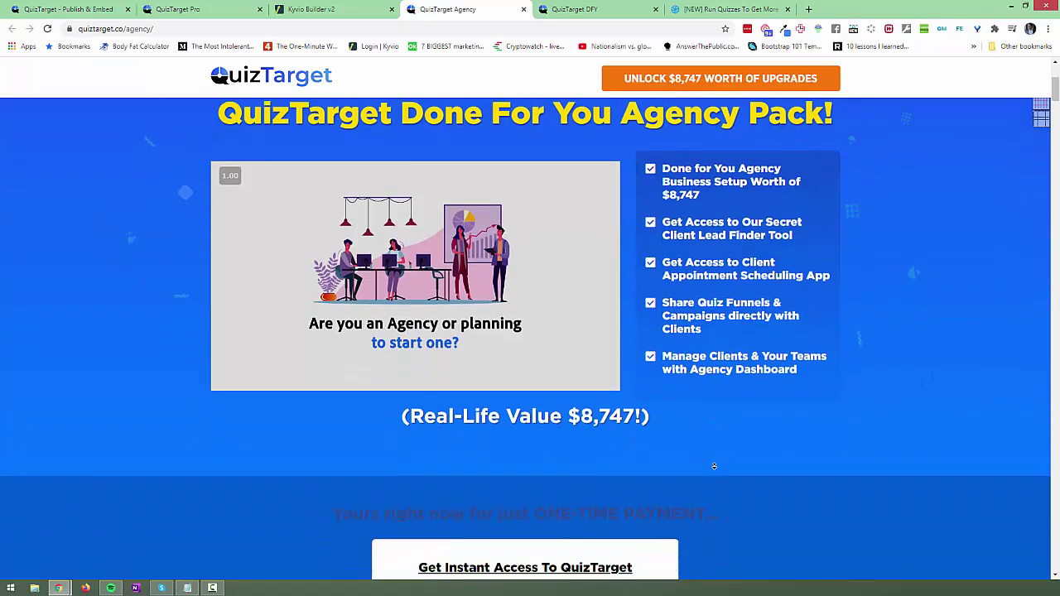
scroll(685, 431, "down", 4)
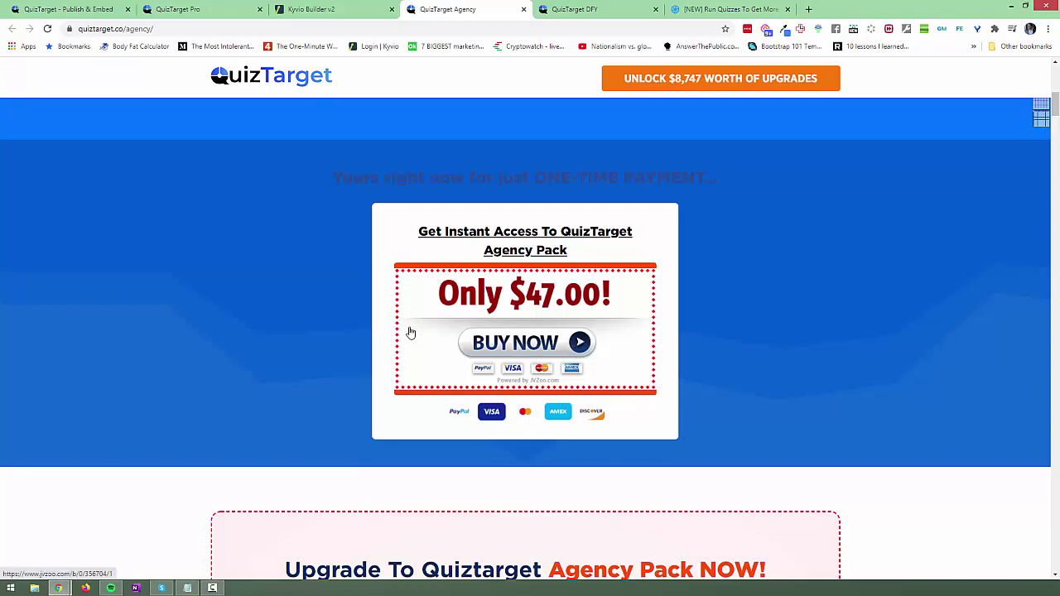
scroll(323, 386, "down", 15)
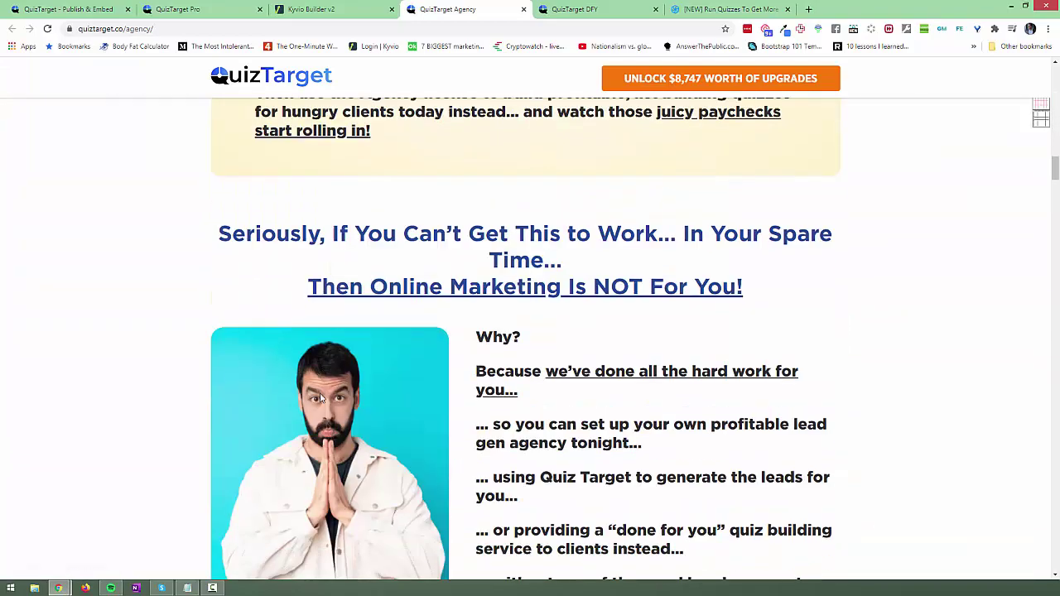
Examine the Agency Pack's done-for-you assets, including the PayPal checkout website, website setup, Facebook and Google ads, web banners and email swipes.
scroll(321, 399, "down", 15)
scroll(316, 397, "up", 5)
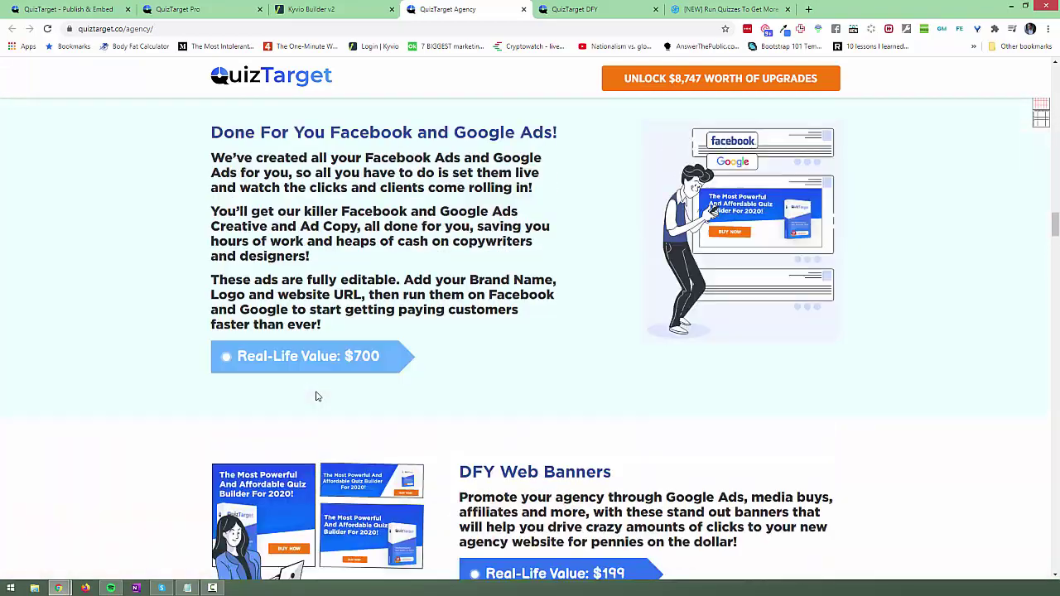
scroll(315, 395, "down", 5)
scroll(324, 345, "up", 4)
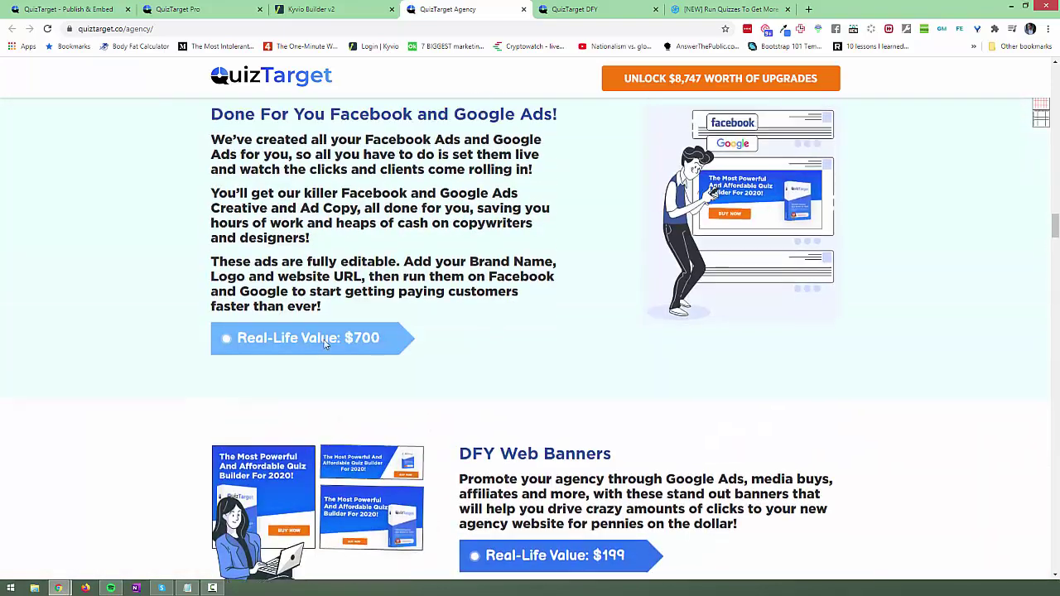
scroll(325, 344, "up", 3)
scroll(529, 289, "up", 6)
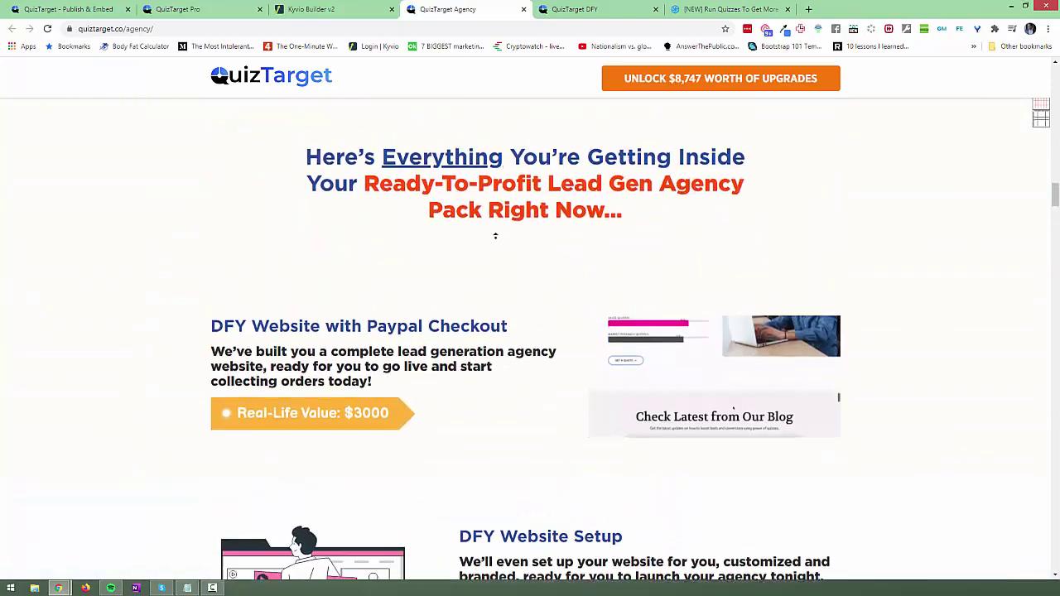
scroll(495, 235, "up", 2)
scroll(492, 215, "down", 4)
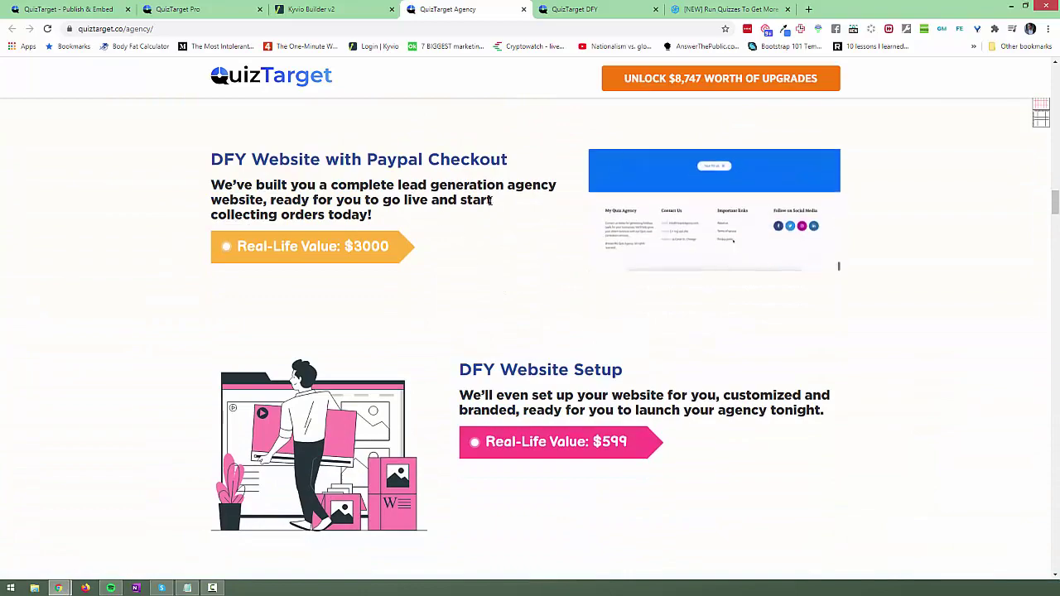
scroll(428, 232, "down", 3)
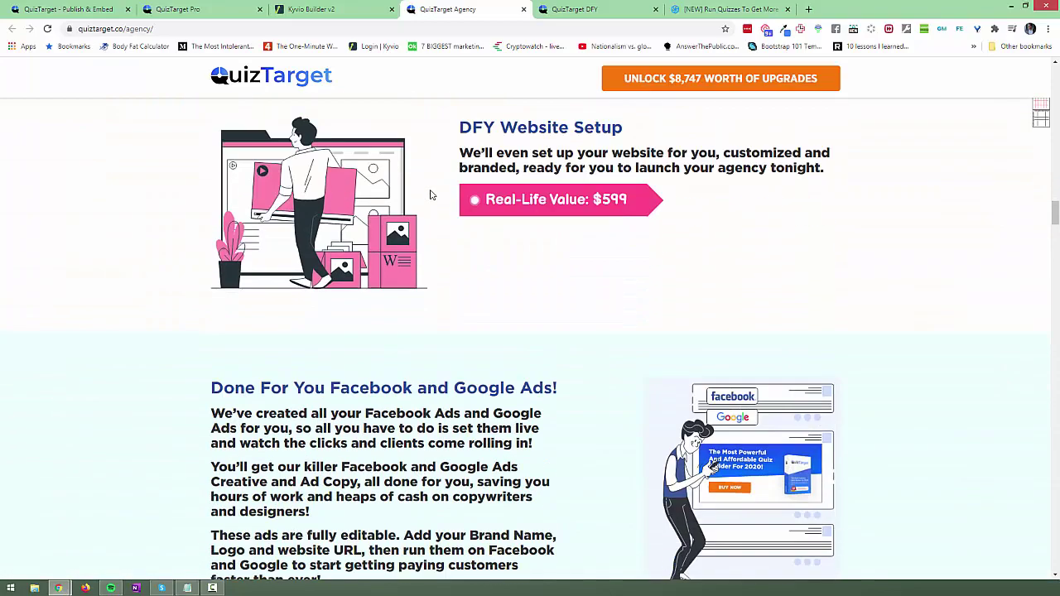
scroll(429, 195, "down", 3)
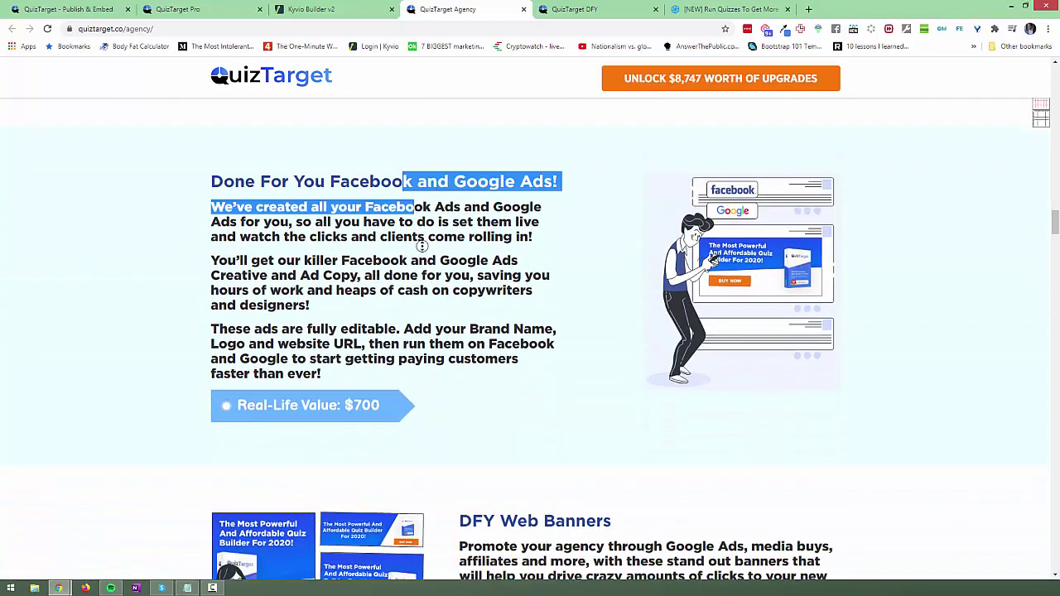
scroll(423, 260, "down", 6)
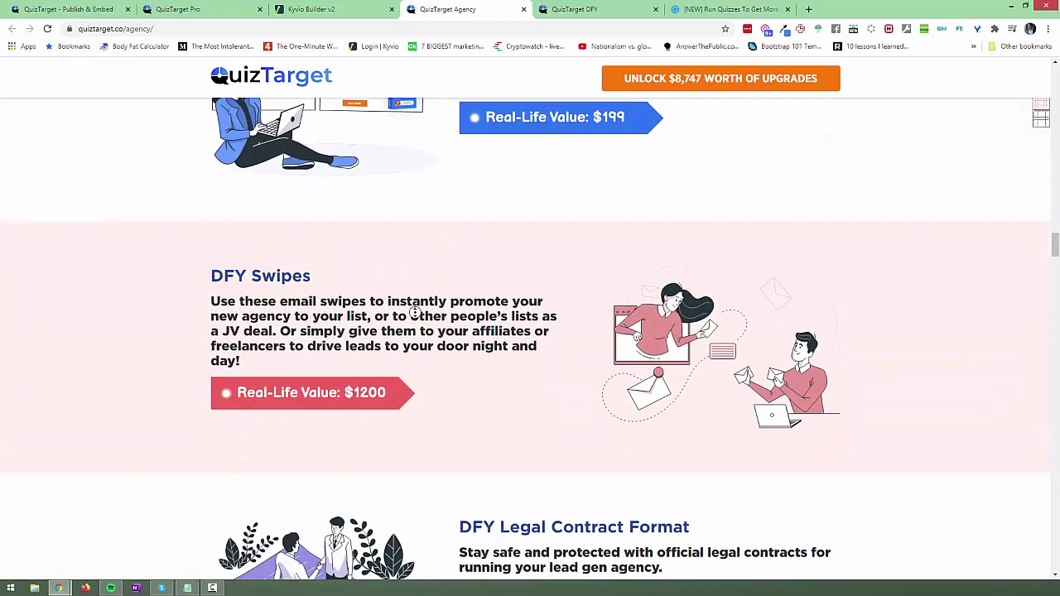
scroll(416, 331, "down", 1)
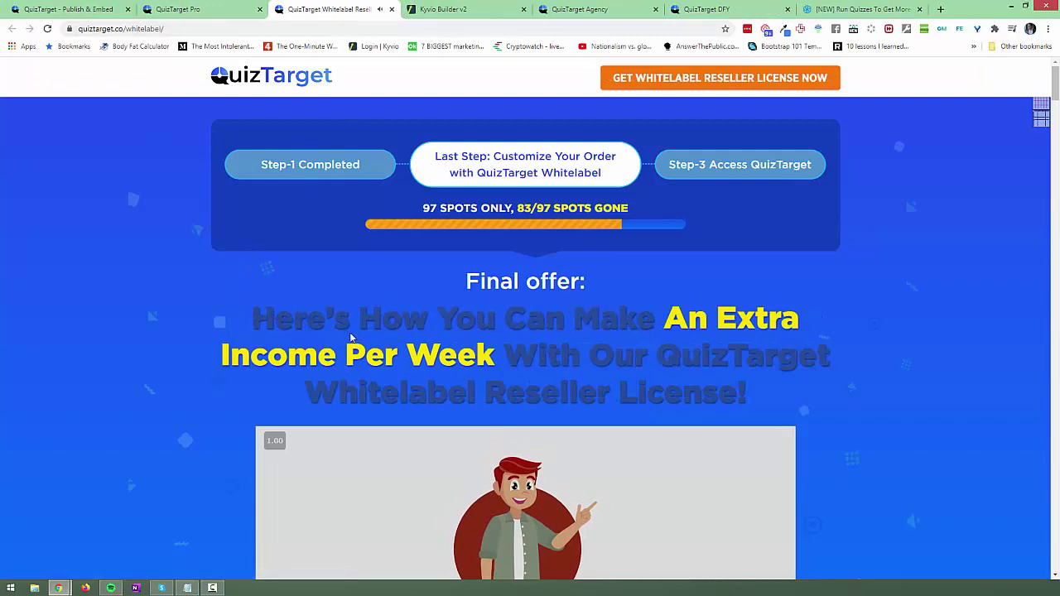
Examine the QuizTarget Whitelabel page's introduction and its list of reseller license benefits.
scroll(194, 301, "down", 5)
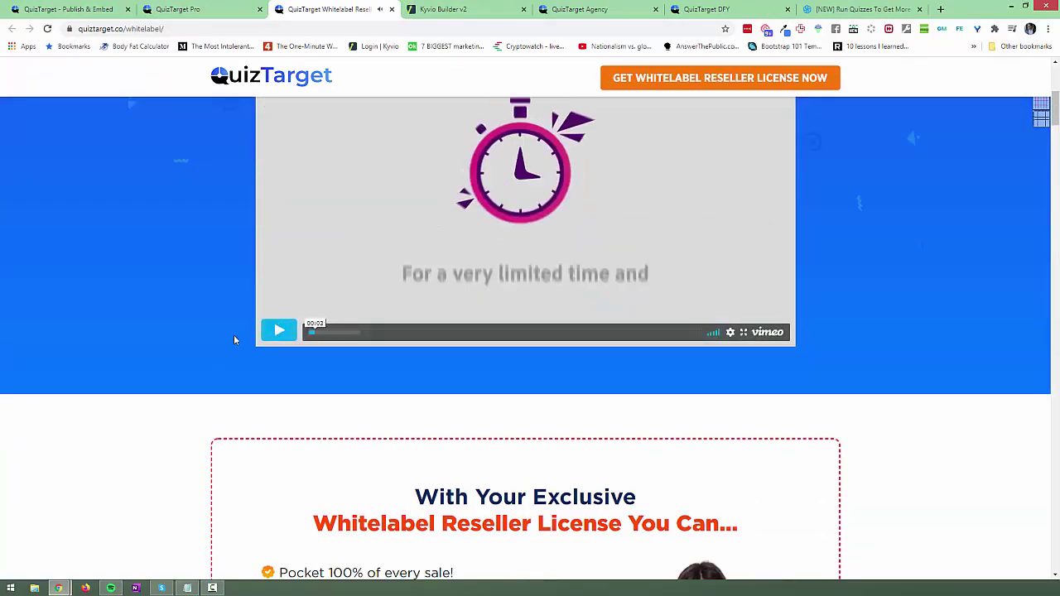
middle_click(173, 329)
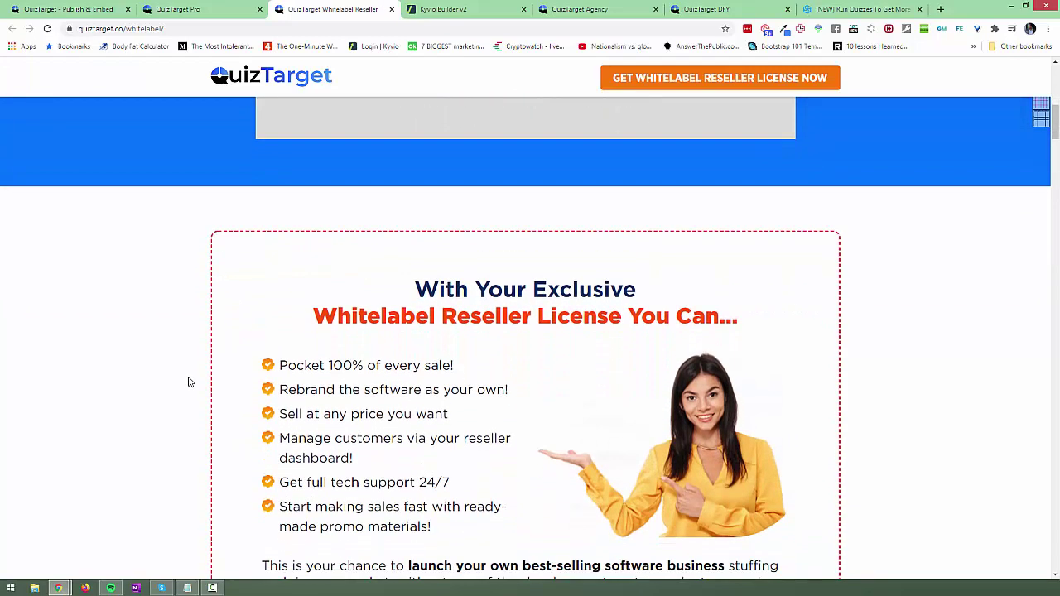
middle_click(158, 395)
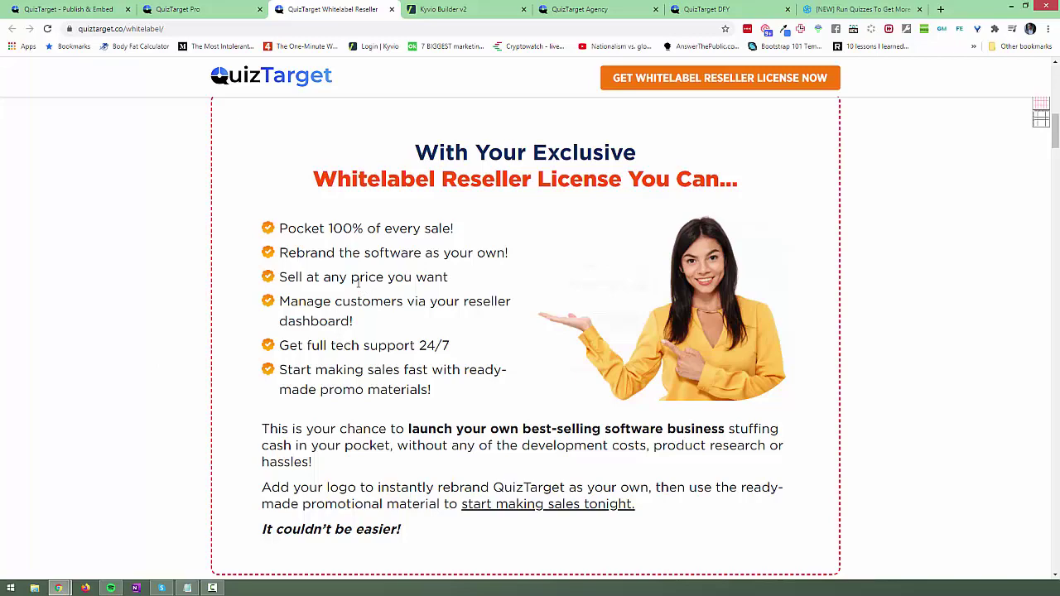
scroll(346, 277, "down", 2)
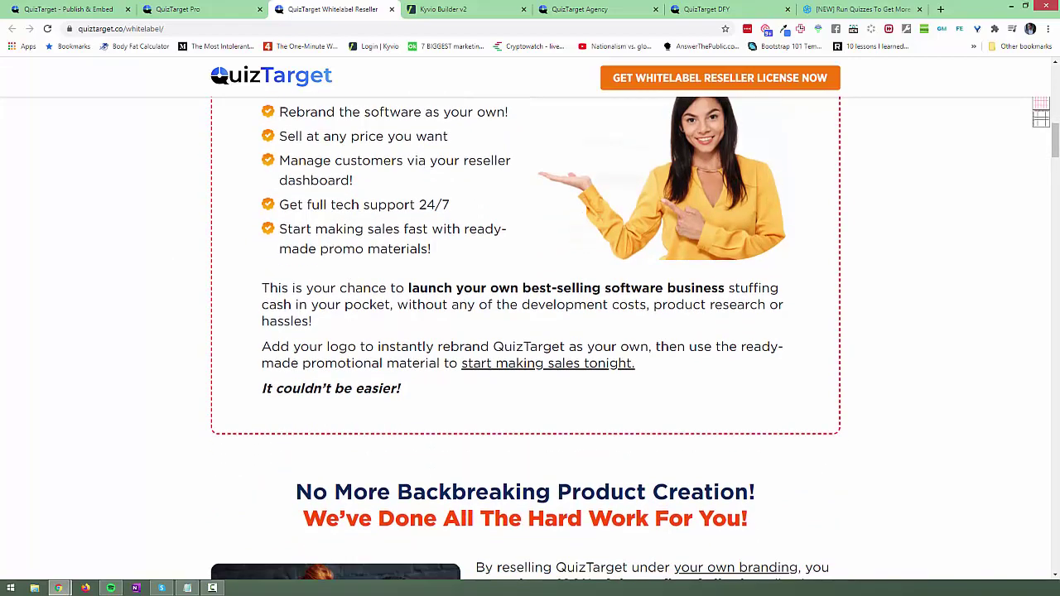
Find and compare the 200 and 500 white-label reseller license offers on the Whitelabel page.
scroll(241, 240, "down", 6)
scroll(224, 281, "down", 2)
scroll(212, 332, "down", 7)
scroll(205, 368, "down", 17)
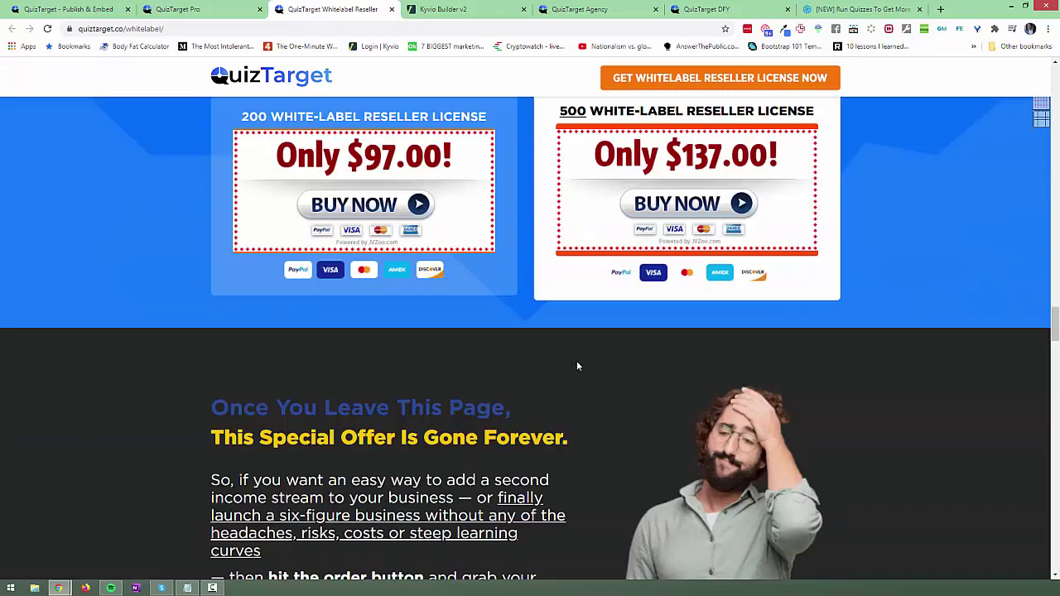
scroll(576, 352, "up", 1)
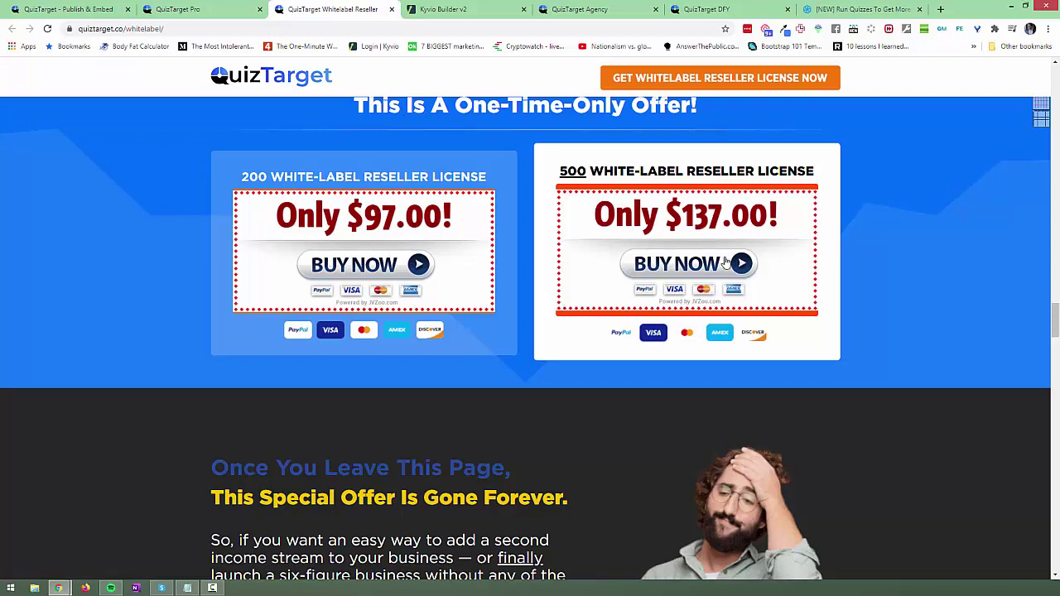
scroll(875, 279, "down", 2)
scroll(876, 278, "up", 2)
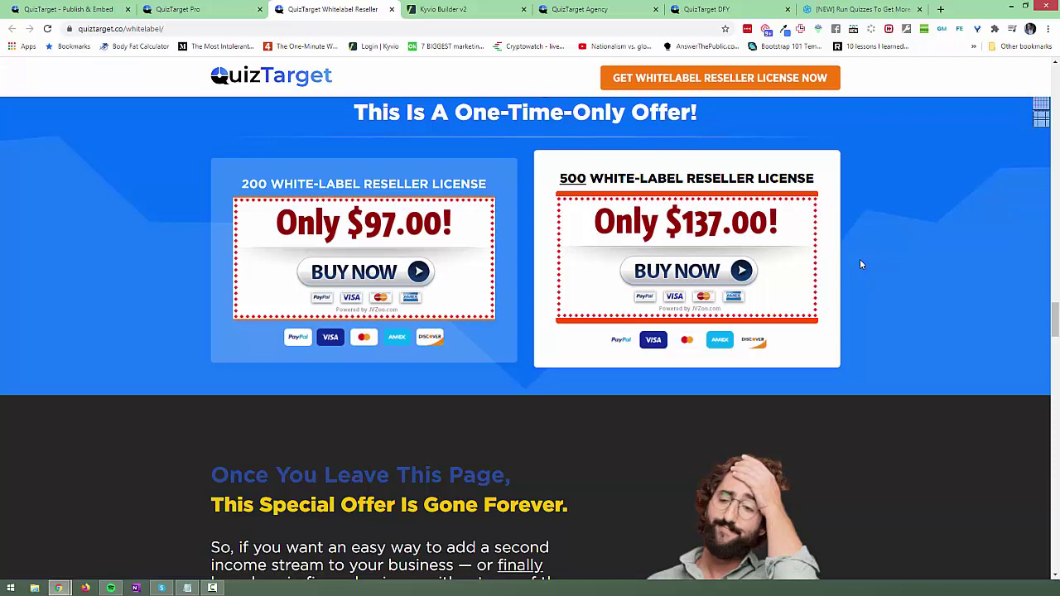
Open the checkout for the 500 white-label reseller license and examine its payment options and order details.
left_click(717, 270)
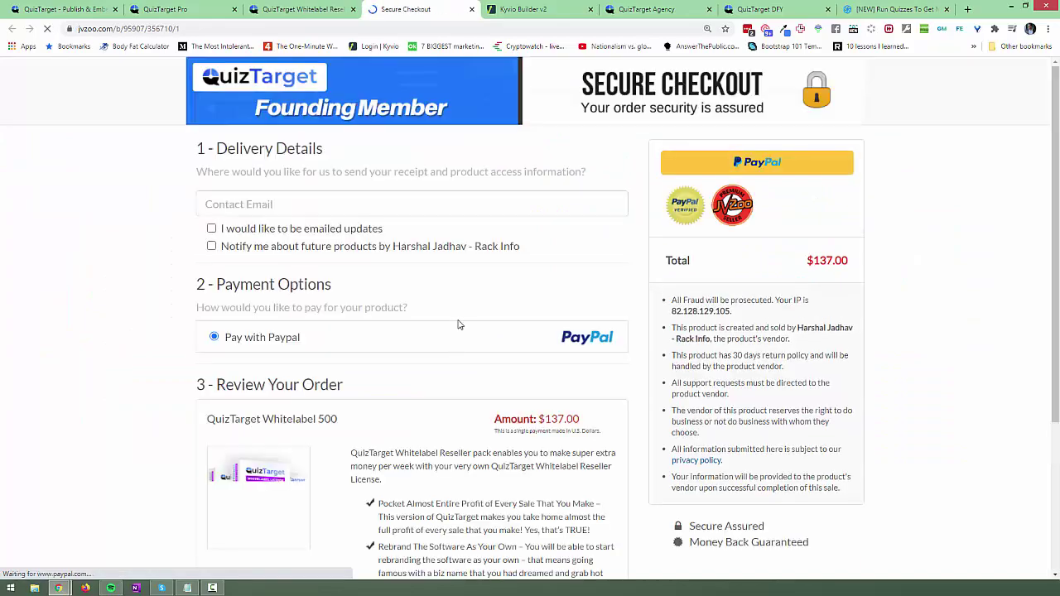
scroll(652, 363, "down", 1)
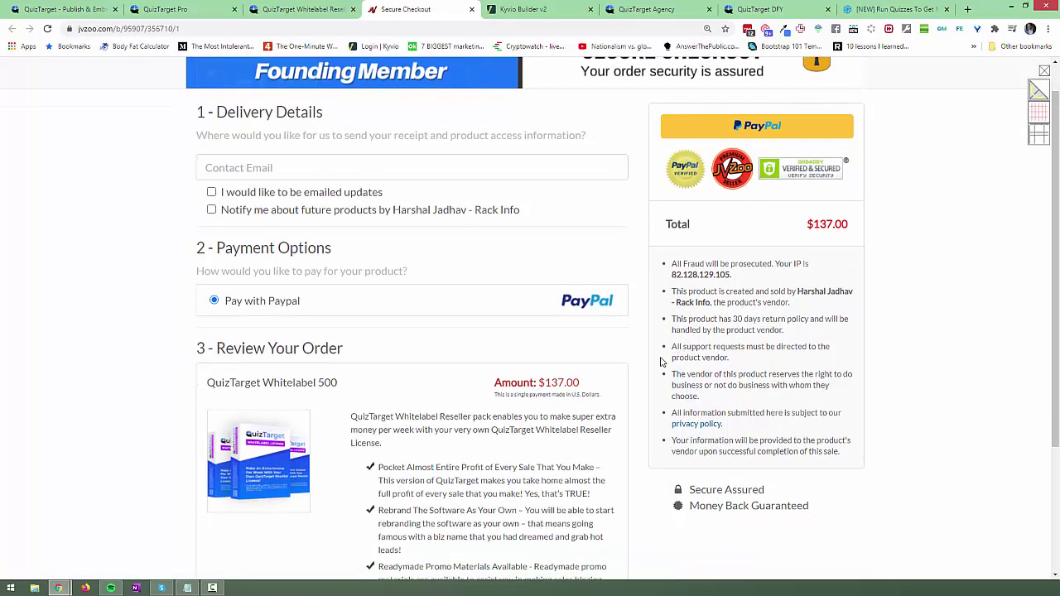
scroll(461, 355, "down", 3)
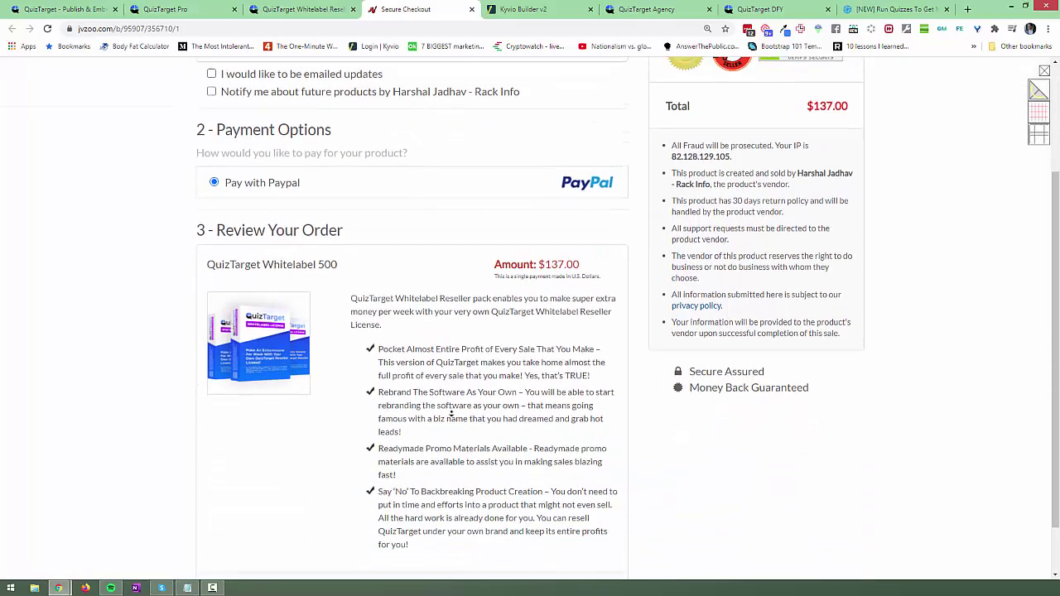
scroll(451, 411, "down", 2)
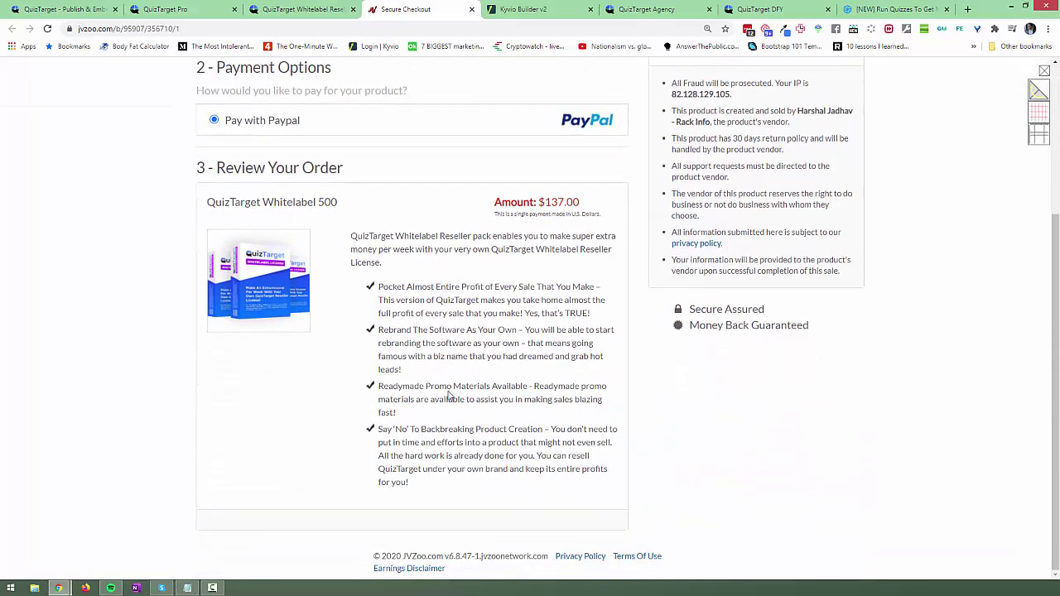
Return to the QuizTarget Whitelabel page, dismiss the discount pop-up and skim the rest of the reseller pitch.
left_click(324, 12)
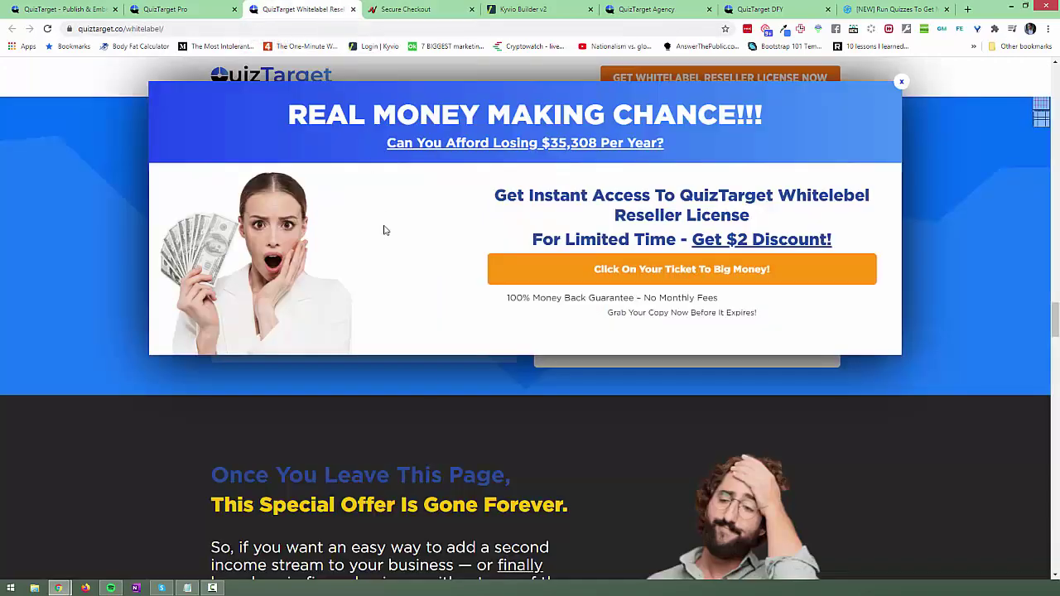
left_click(901, 81)
scroll(530, 455, "down", 7)
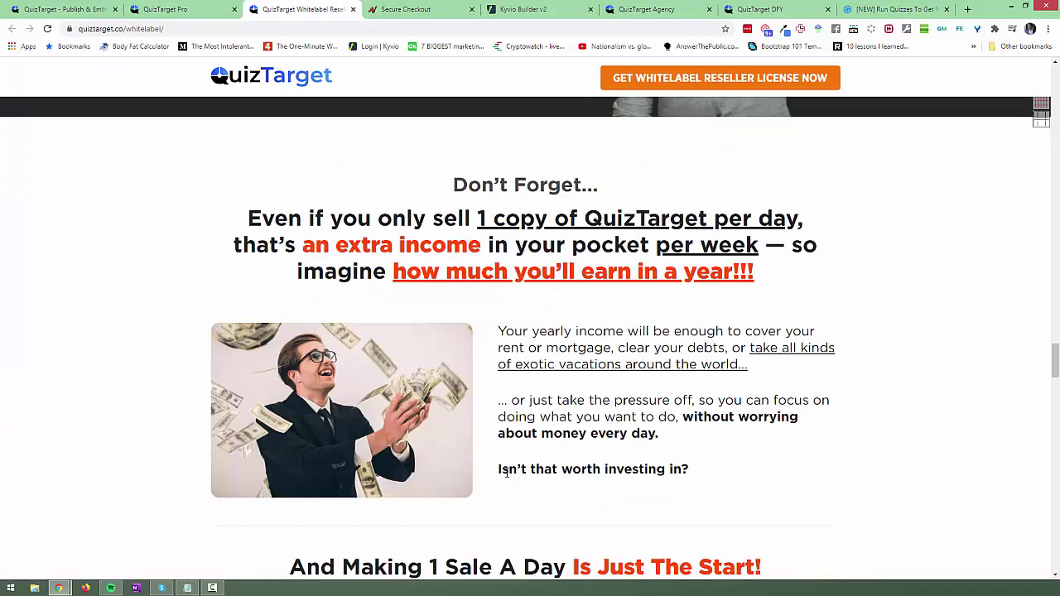
scroll(506, 473, "down", 16)
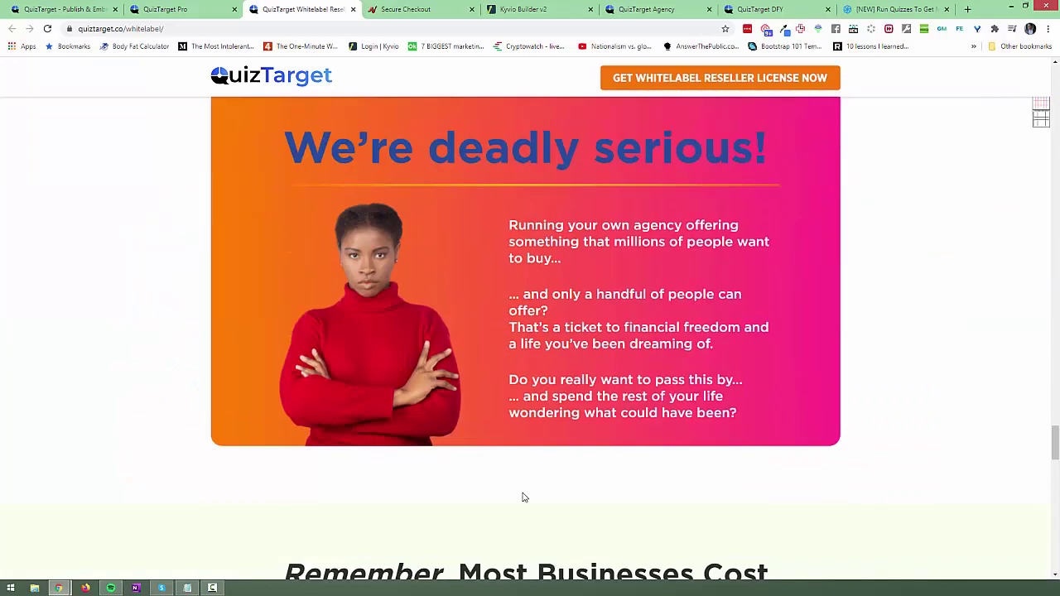
scroll(513, 331, "up", 20)
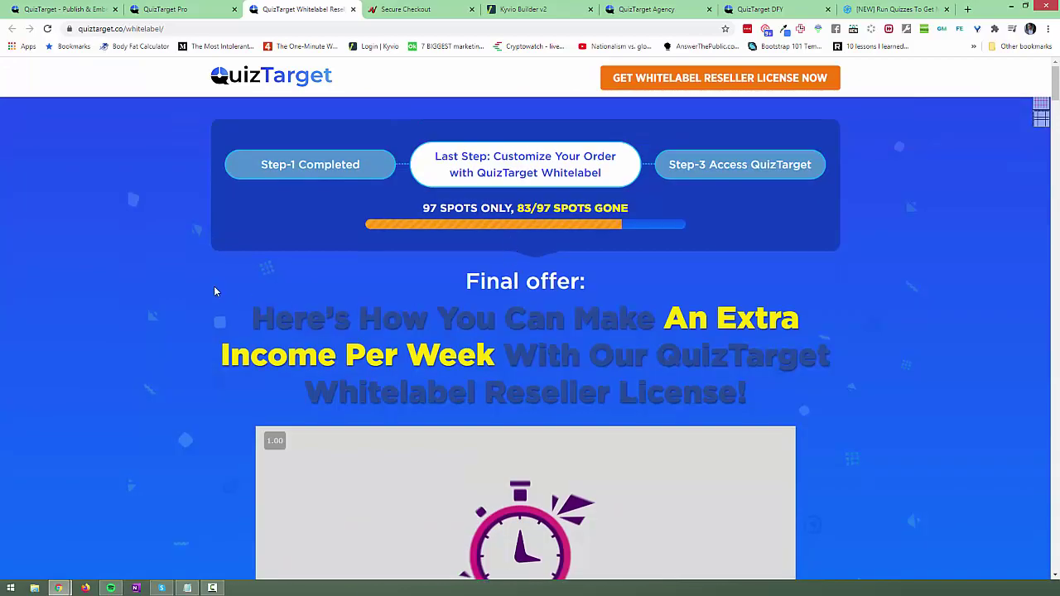
Review the Whitelabel license benefits again, along with the branding pitch and the included infrastructure, promotion and support tools.
scroll(219, 315, "down", 8)
scroll(218, 342, "up", 7)
scroll(217, 341, "down", 4)
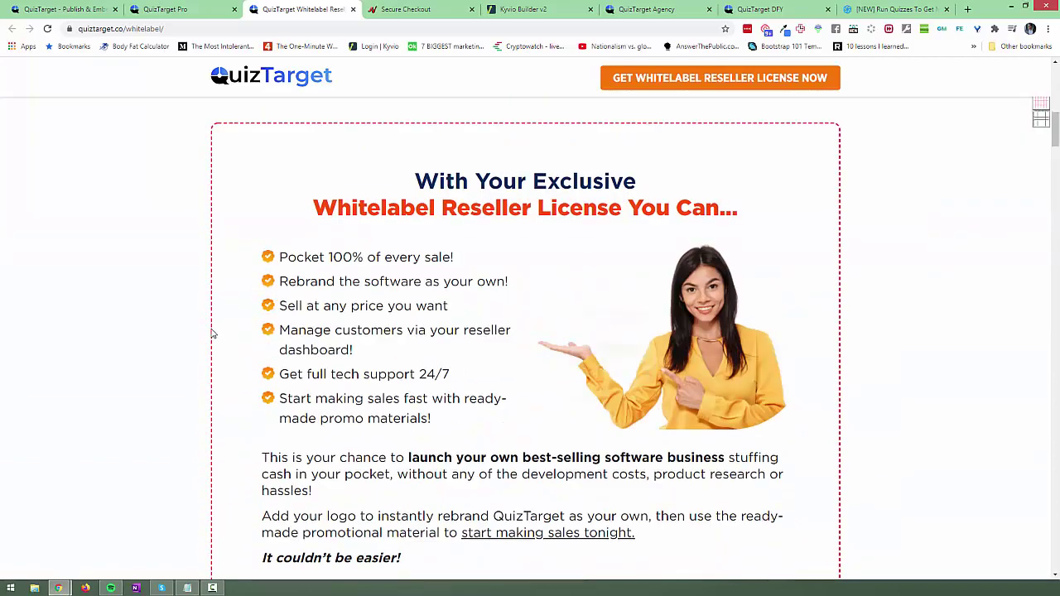
scroll(205, 319, "down", 4)
scroll(204, 322, "down", 4)
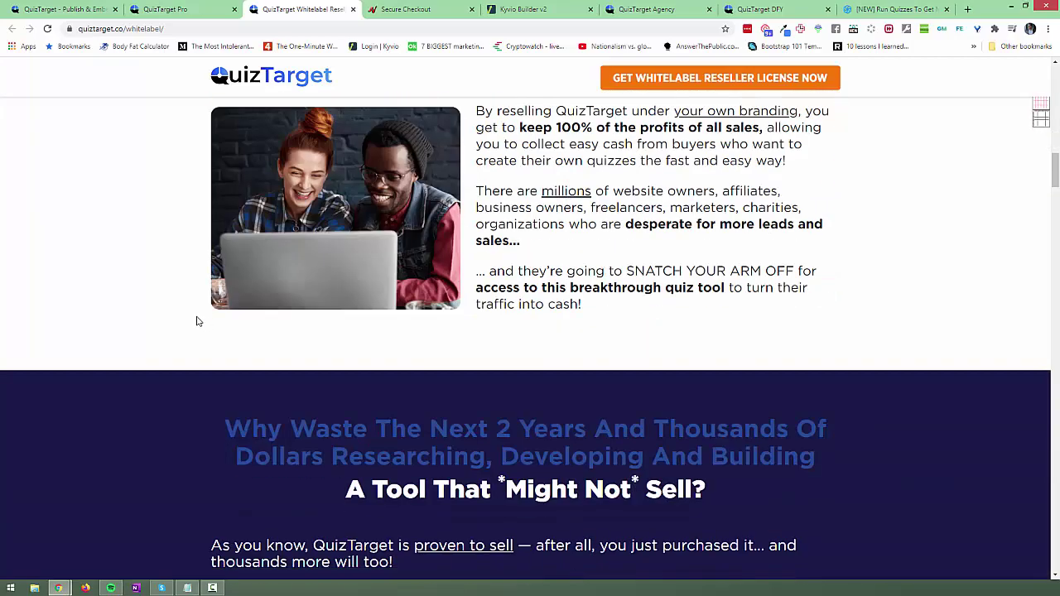
scroll(194, 315, "down", 4)
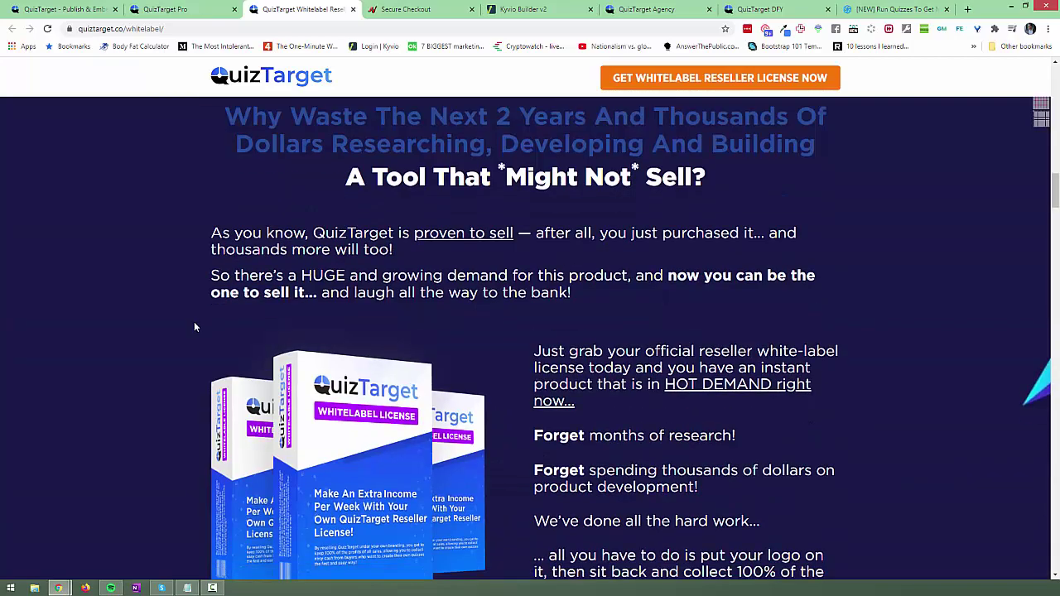
scroll(194, 321, "down", 8)
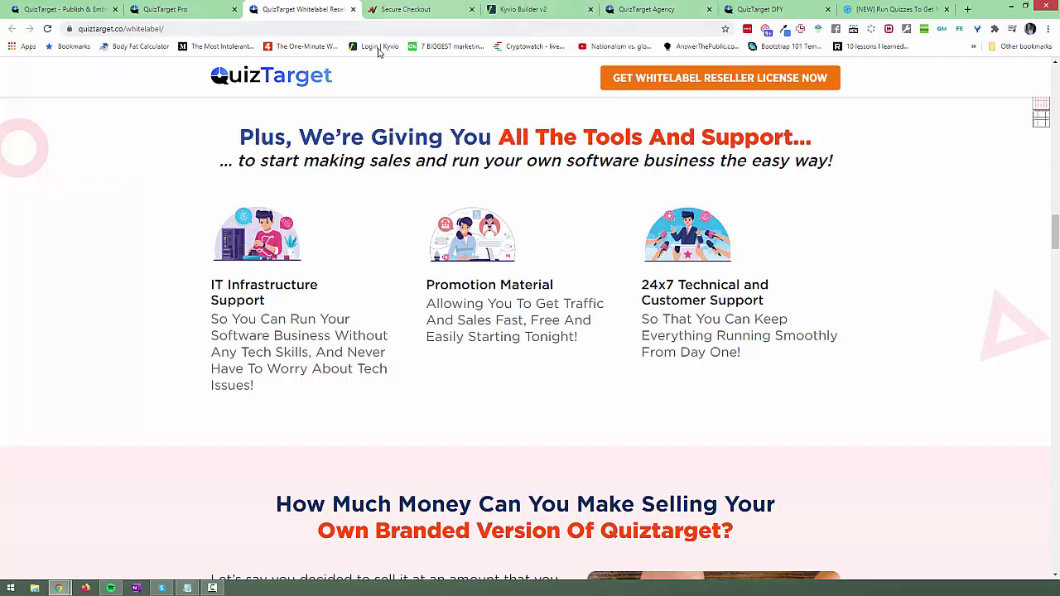
key("Home")
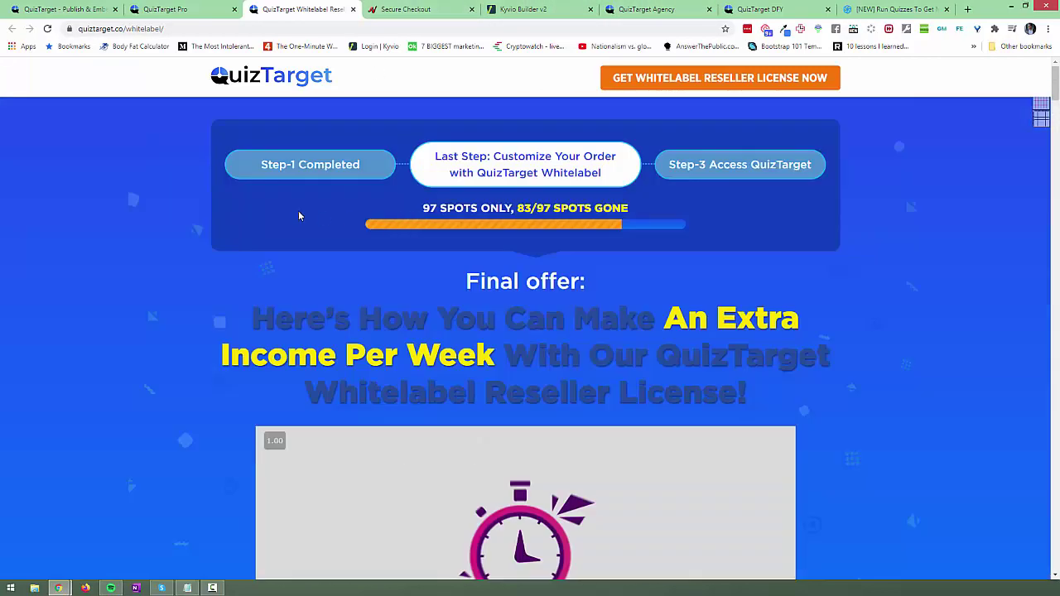
Return to the puppy quiz's Finish & Embed page and set its language to Finnish.
left_click(106, 10)
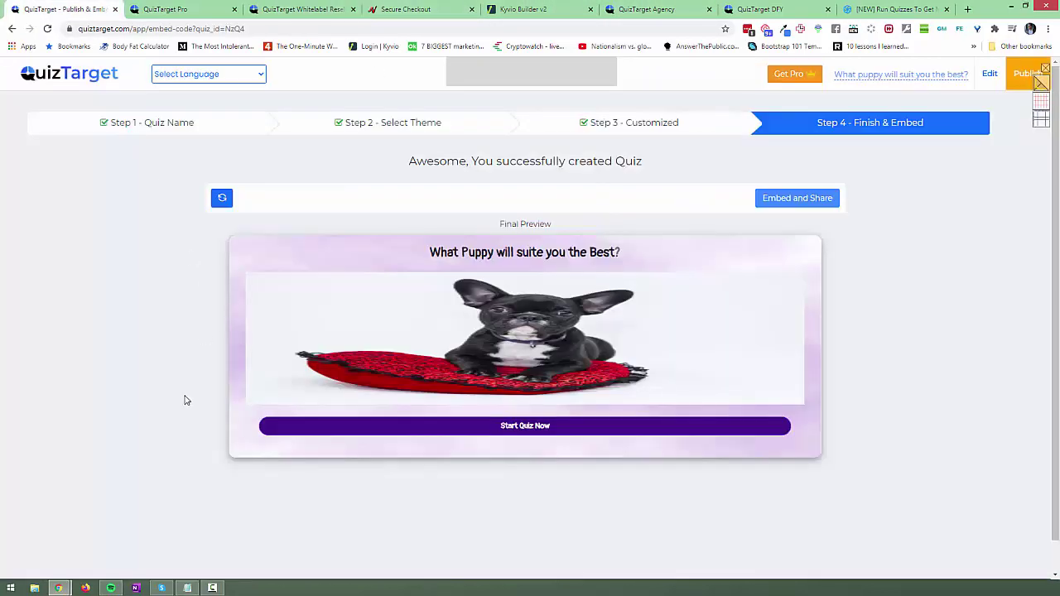
left_click(209, 74)
scroll(257, 122, "down", 4)
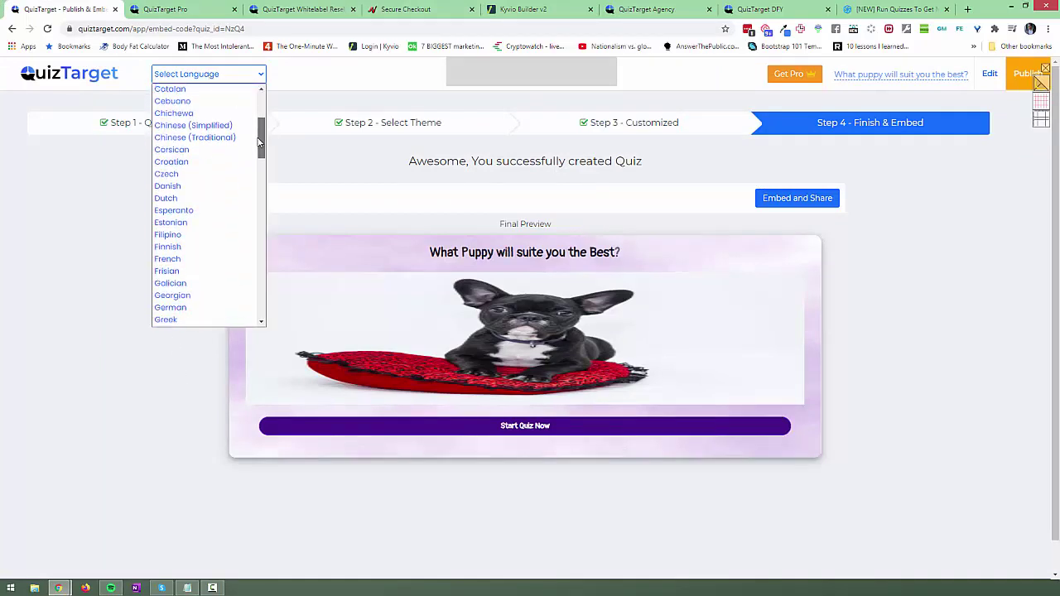
left_click(202, 239)
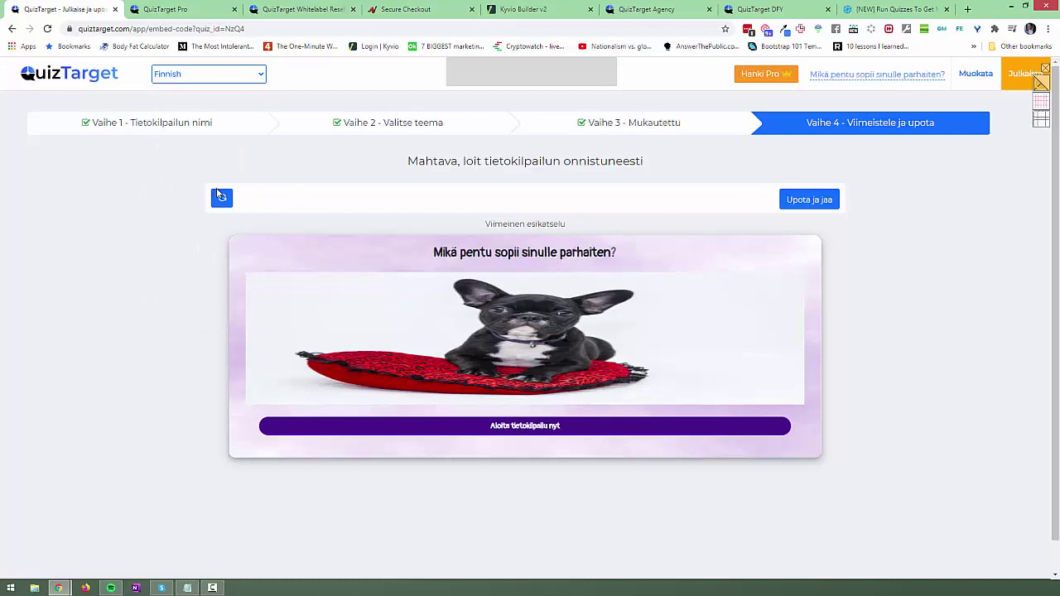
Set the language of the puppy quiz's Finish & Embed page to English.
left_click(234, 76)
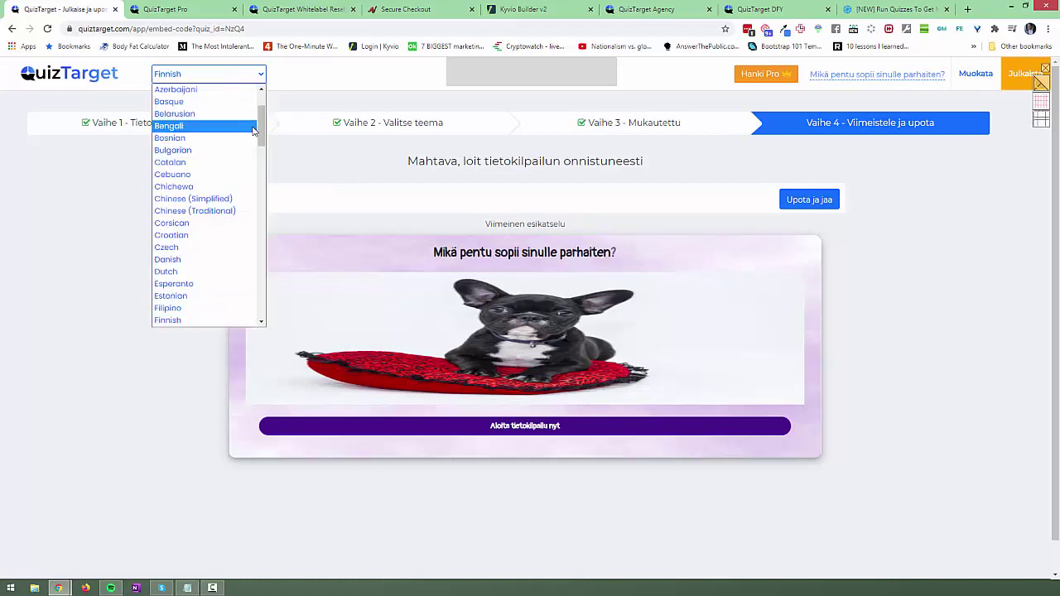
scroll(256, 128, "down", 1)
scroll(257, 129, "up", 1)
left_click(222, 91)
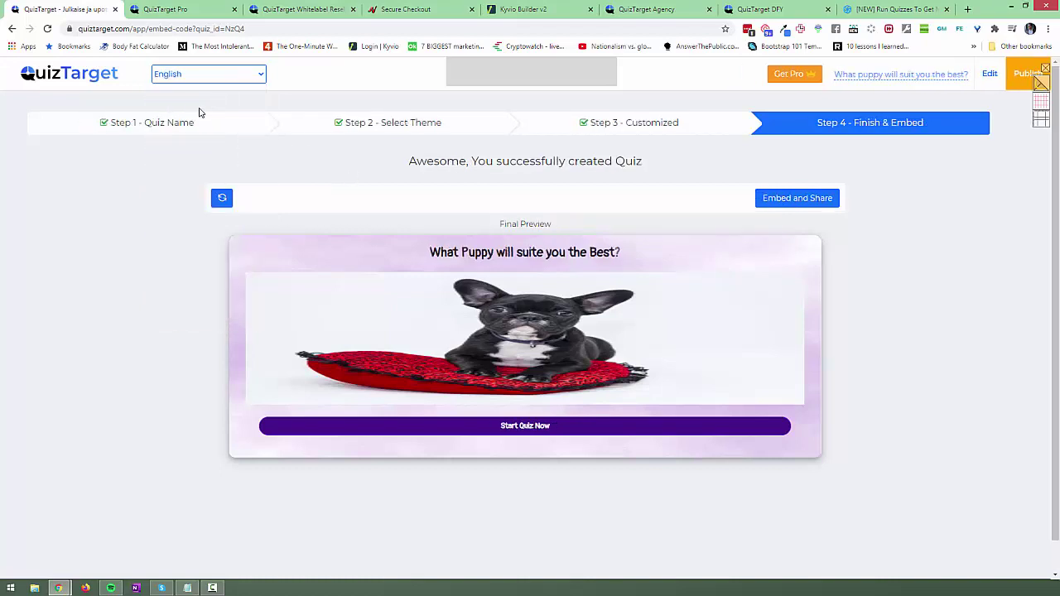